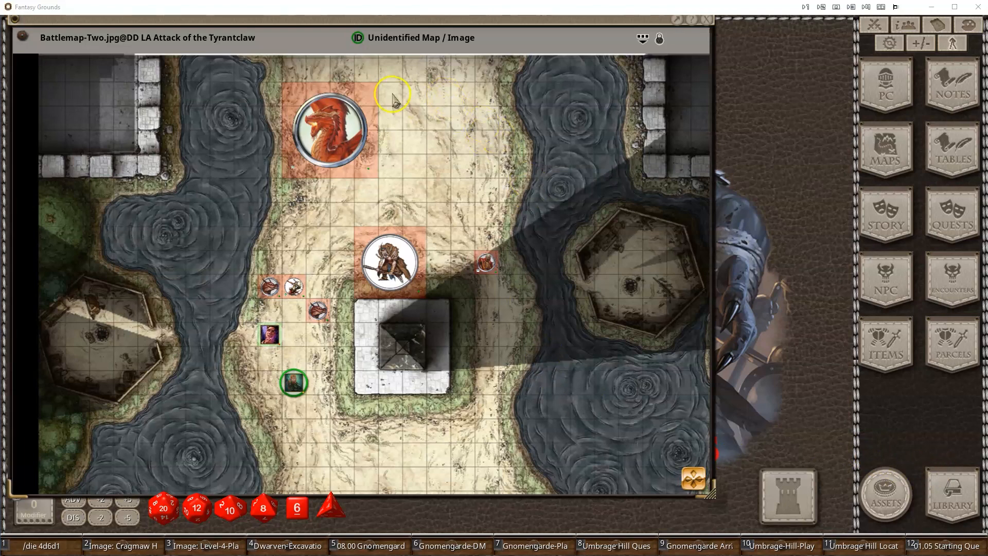
- Open the image assets and search for FG Spell Templates
{"action": "left_click", "coordinate": [886, 494]}
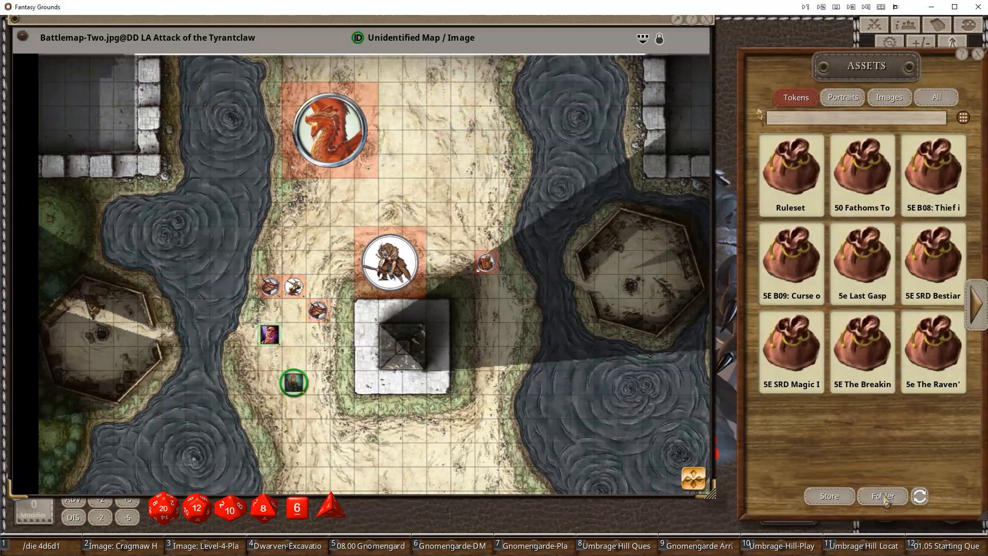
{"action": "left_click", "coordinate": [893, 99]}
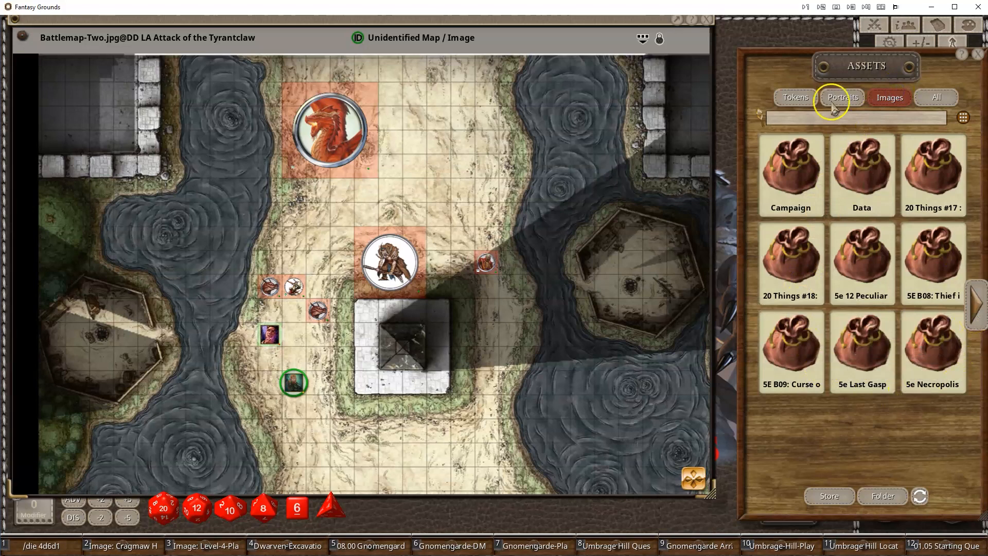
{"action": "left_click", "coordinate": [839, 123]}
{"action": "type", "text": "FG Spell Templates"}
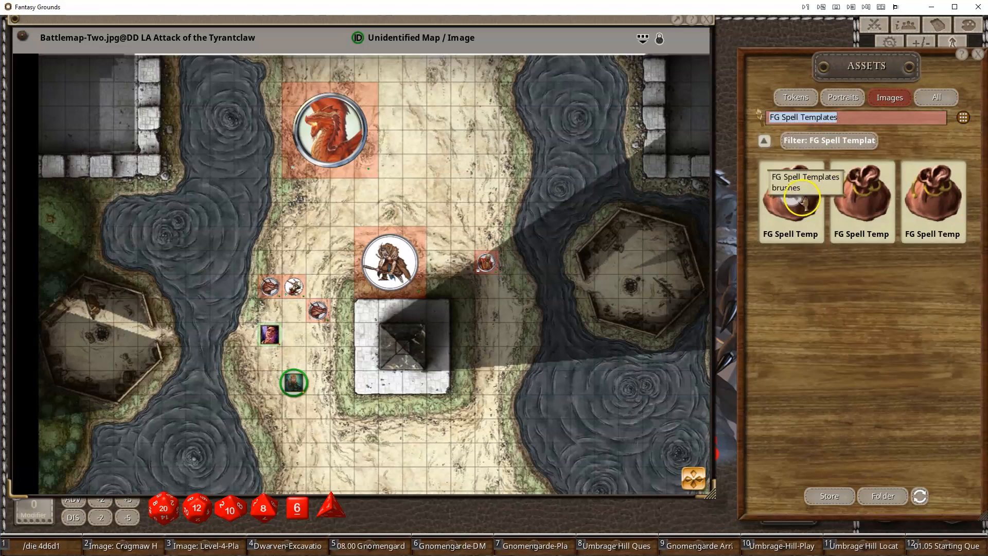
- Browse the FG Spell Templates brushes folder, then open its decorations folder
{"action": "left_click", "coordinate": [833, 156]}
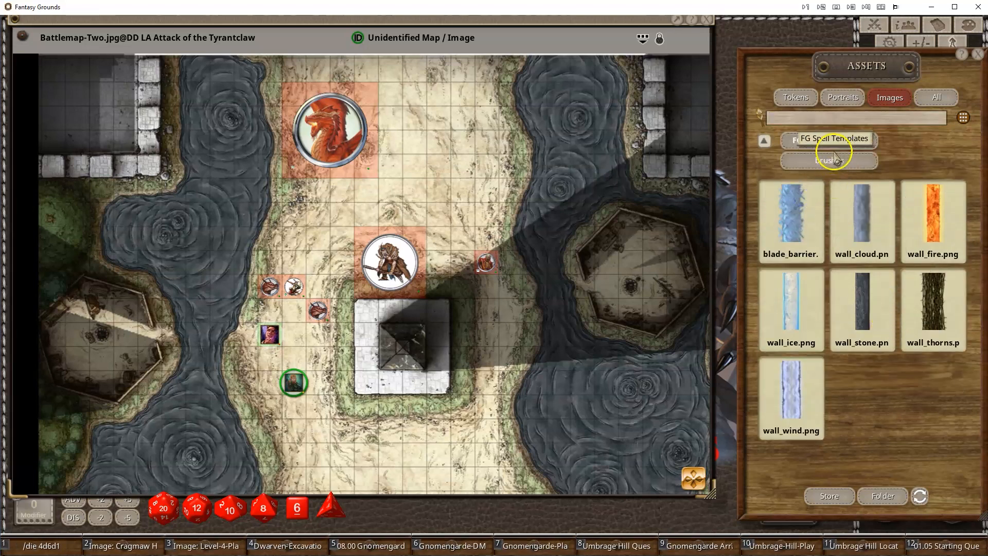
{"action": "left_click", "coordinate": [832, 146]}
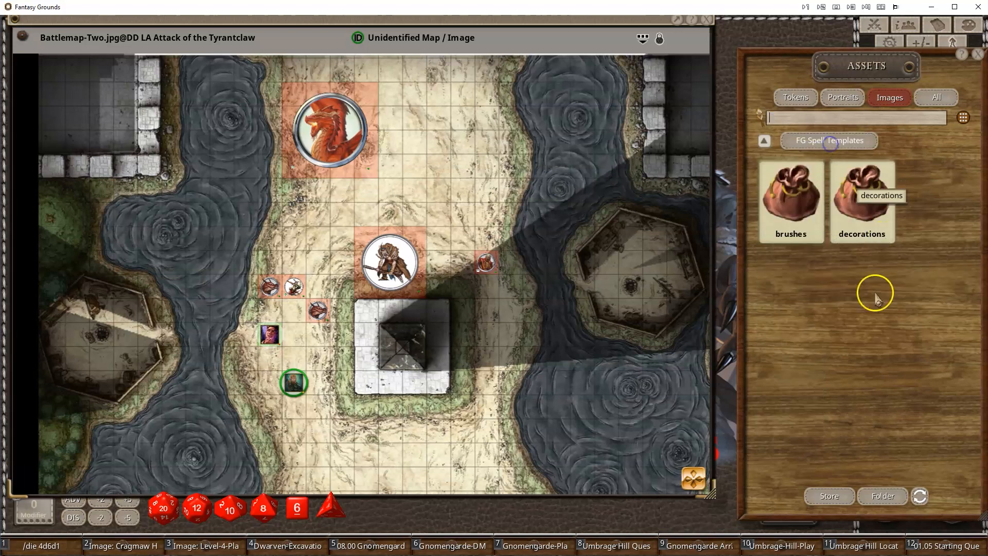
{"action": "left_click", "coordinate": [816, 211]}
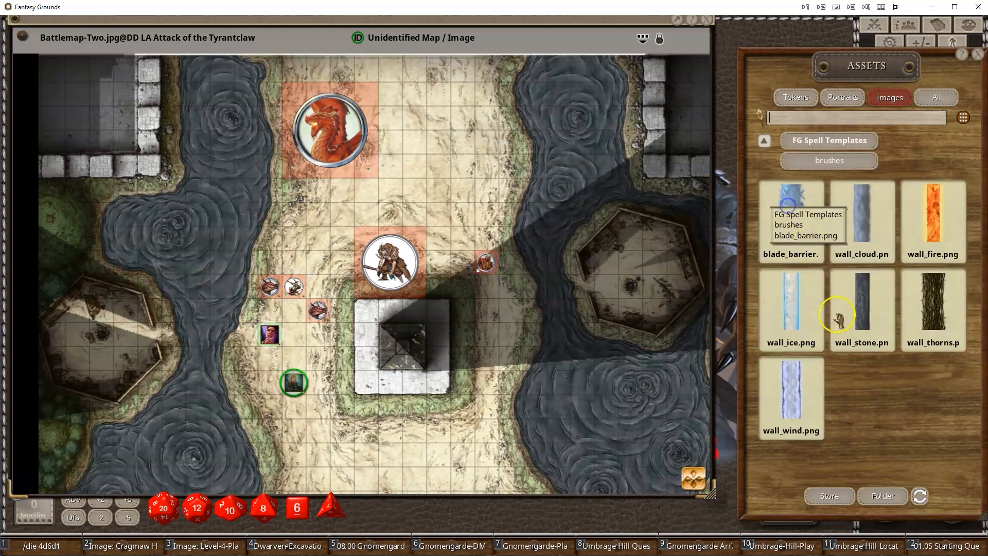
{"action": "left_click", "coordinate": [840, 147]}
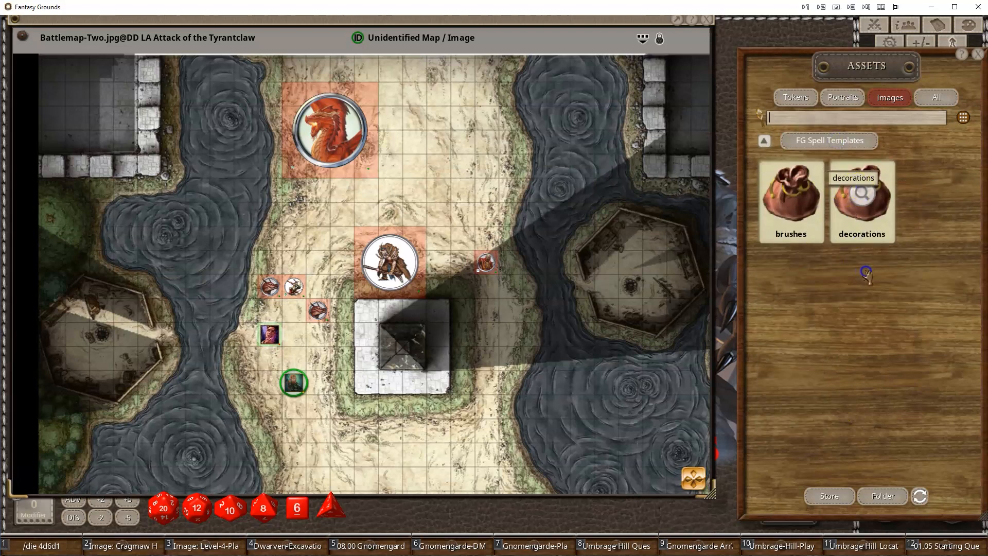
{"action": "left_click", "coordinate": [857, 195]}
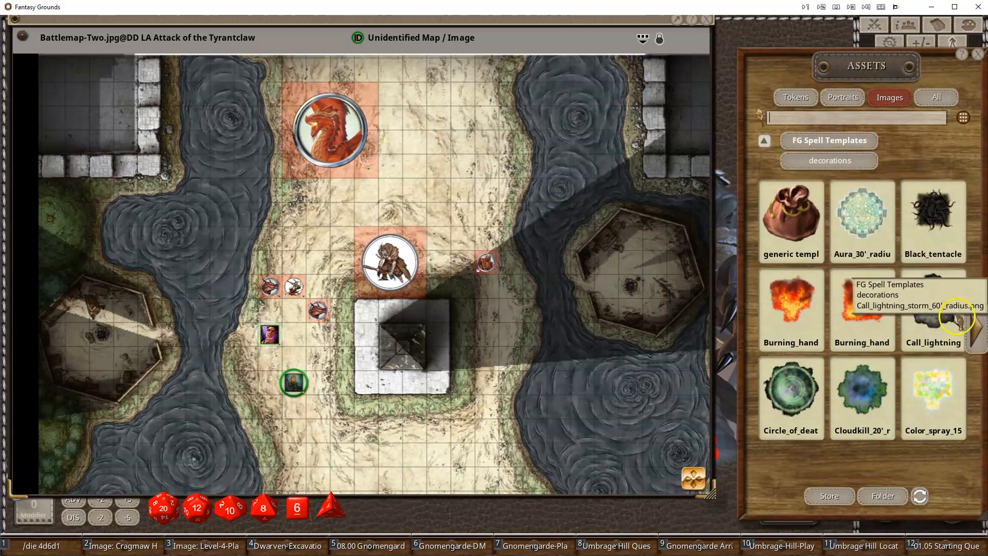
- Page through the decoration spell templates
{"action": "left_click", "coordinate": [979, 332]}
{"action": "left_click", "coordinate": [979, 331]}
{"action": "left_click", "coordinate": [979, 332]}
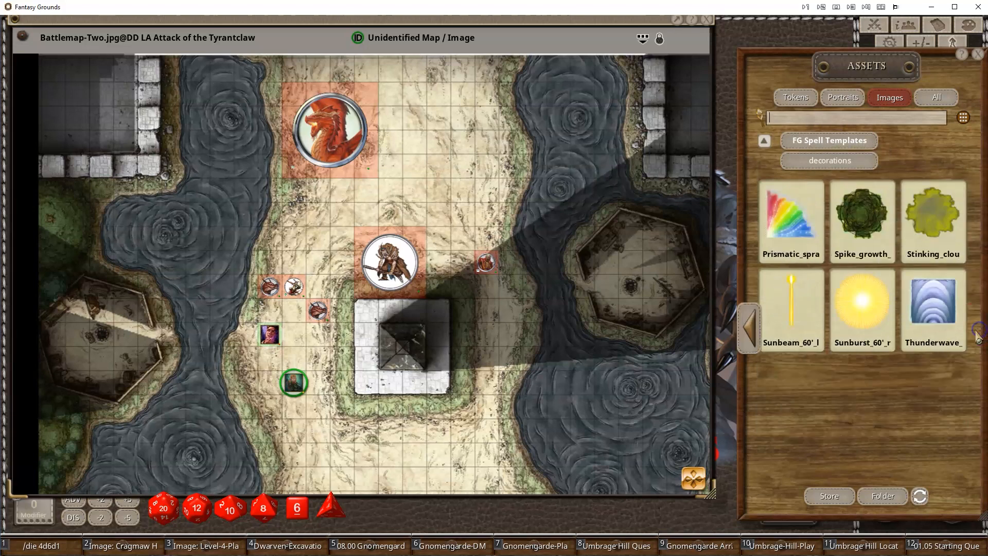
{"action": "left_click", "coordinate": [749, 331]}
{"action": "left_click", "coordinate": [748, 332]}
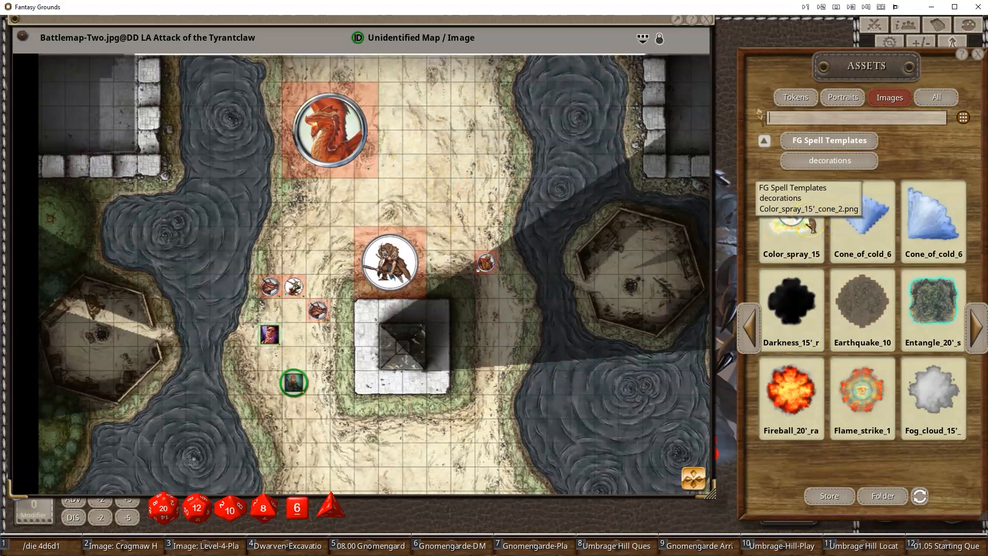
- Drop the Darkness 15' radius template onto the map above the central creature and unlock the map
{"action": "left_click_drag", "start_coordinate": [791, 304], "coordinate": [427, 165]}
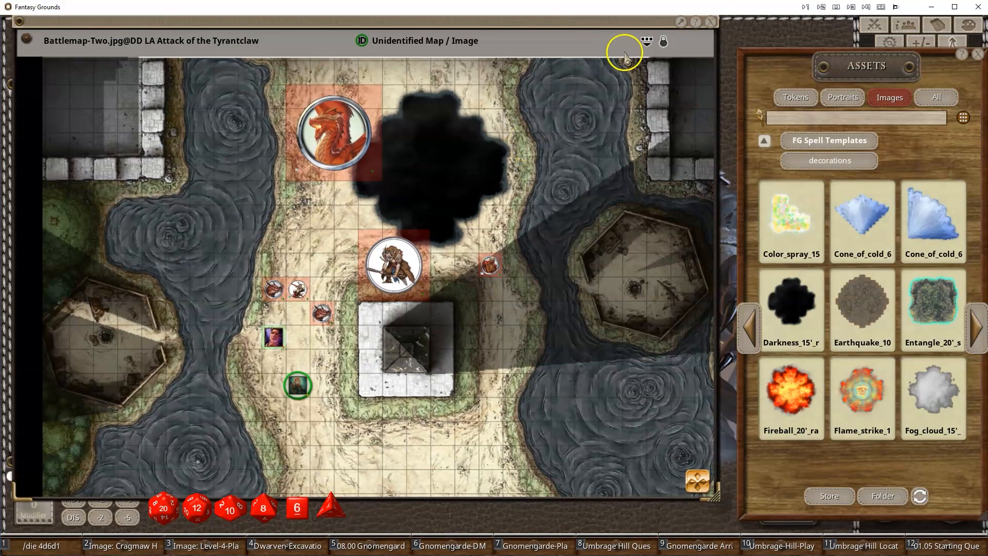
{"action": "left_click", "coordinate": [666, 42]}
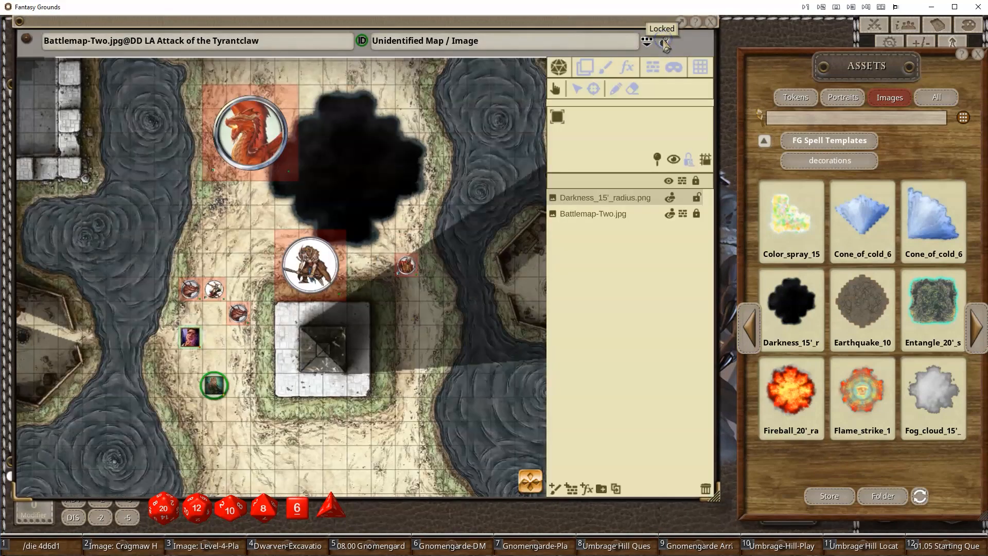
- Select the Darkness template in the layer list and delete it from the map
{"action": "left_click", "coordinate": [585, 68]}
{"action": "left_click", "coordinate": [582, 133]}
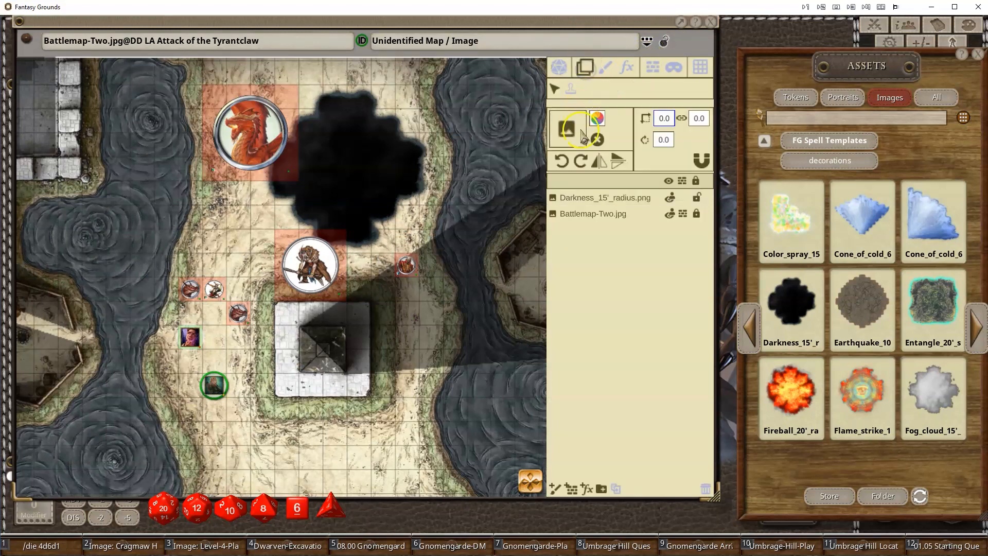
{"action": "left_click", "coordinate": [594, 201]}
{"action": "left_click_drag", "start_coordinate": [375, 194], "coordinate": [365, 223]}
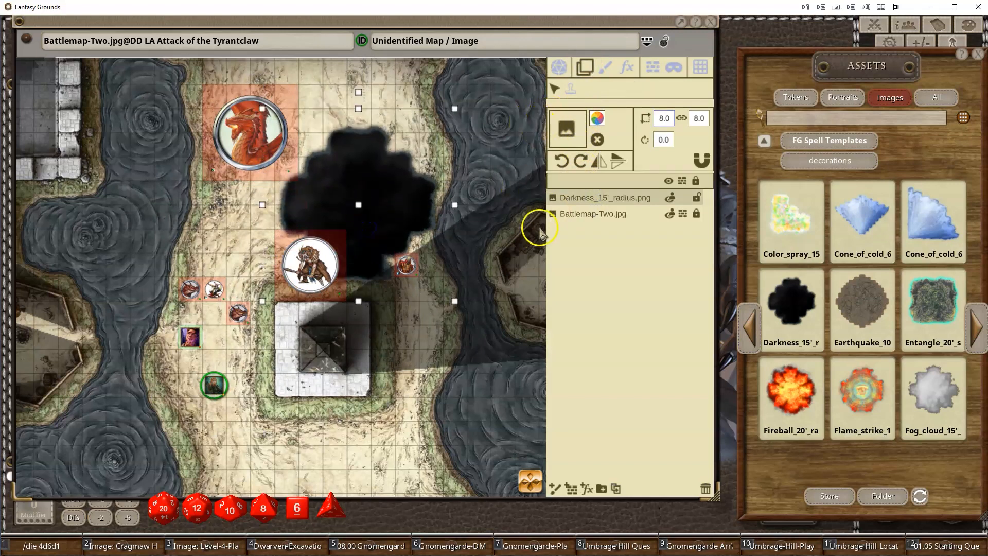
{"action": "key", "text": "Delete"}
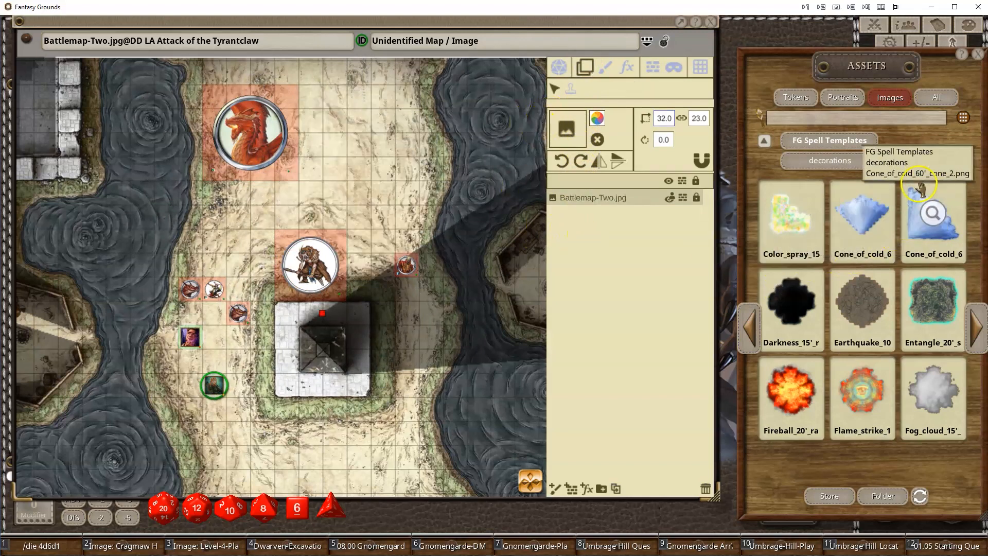
- Place a Flame strike 10' radius template above the central creature, then move and enlarge it
{"action": "left_click_drag", "start_coordinate": [875, 396], "coordinate": [567, 129]}
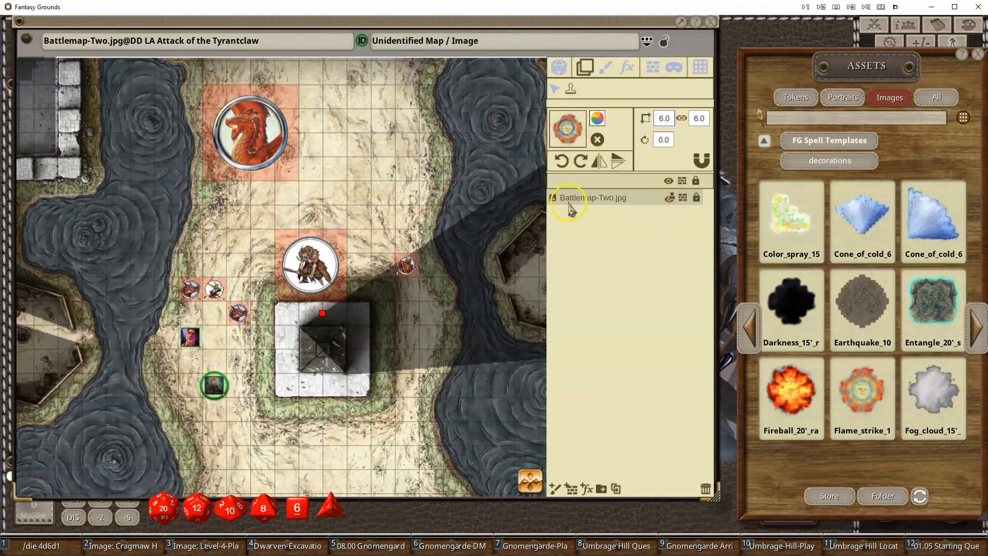
{"action": "left_click", "coordinate": [360, 194]}
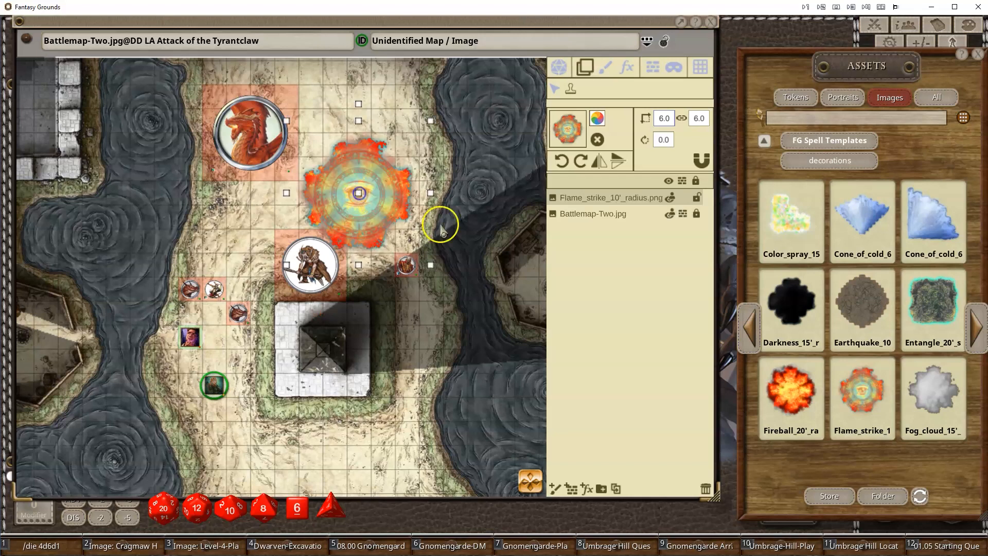
{"action": "left_click_drag", "start_coordinate": [359, 193], "coordinate": [359, 168]}
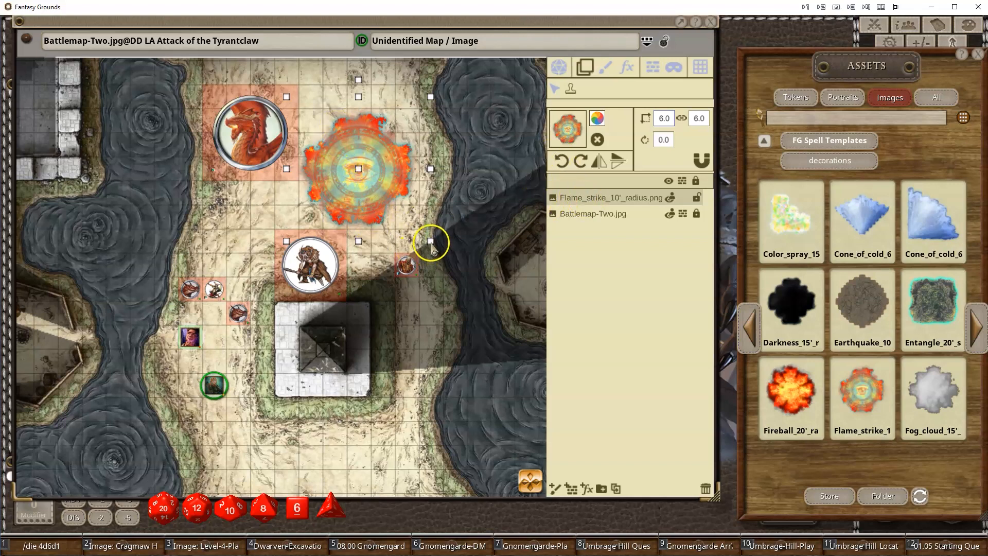
{"action": "left_click_drag", "start_coordinate": [430, 242], "coordinate": [447, 276]}
- Move the Flame strike template over the small creatures and delete it
{"action": "mouse_move", "coordinate": [378, 187]}
{"action": "left_mouse_down"}
{"action": "mouse_move", "coordinate": [437, 346]}
{"action": "mouse_move", "coordinate": [353, 275]}
{"action": "mouse_move", "coordinate": [401, 292]}
{"action": "mouse_move", "coordinate": [360, 202]}
{"action": "mouse_move", "coordinate": [265, 136]}
{"action": "mouse_move", "coordinate": [199, 313]}
{"action": "mouse_move", "coordinate": [221, 341]}
{"action": "mouse_move", "coordinate": [253, 287]}
{"action": "left_mouse_up"}
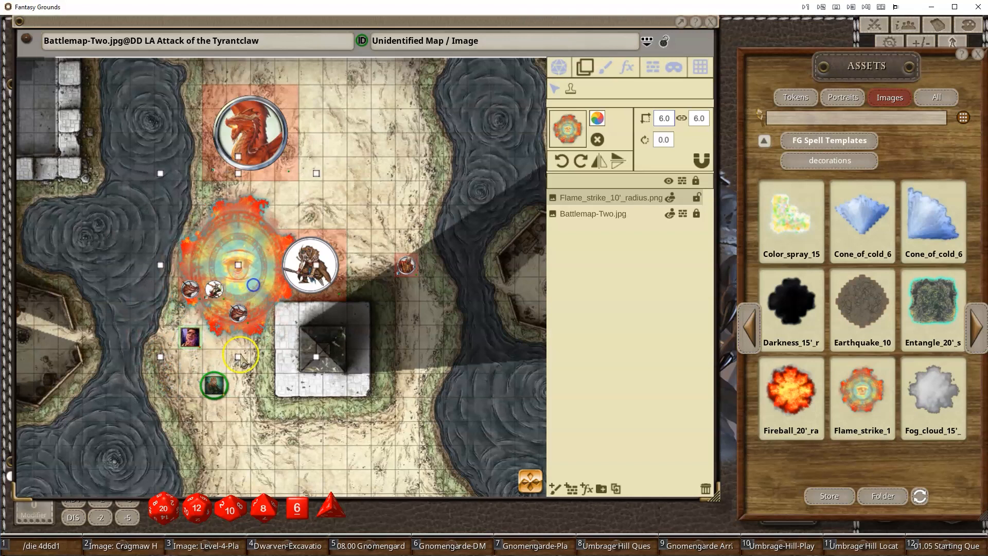
{"action": "key", "text": "Delete"}
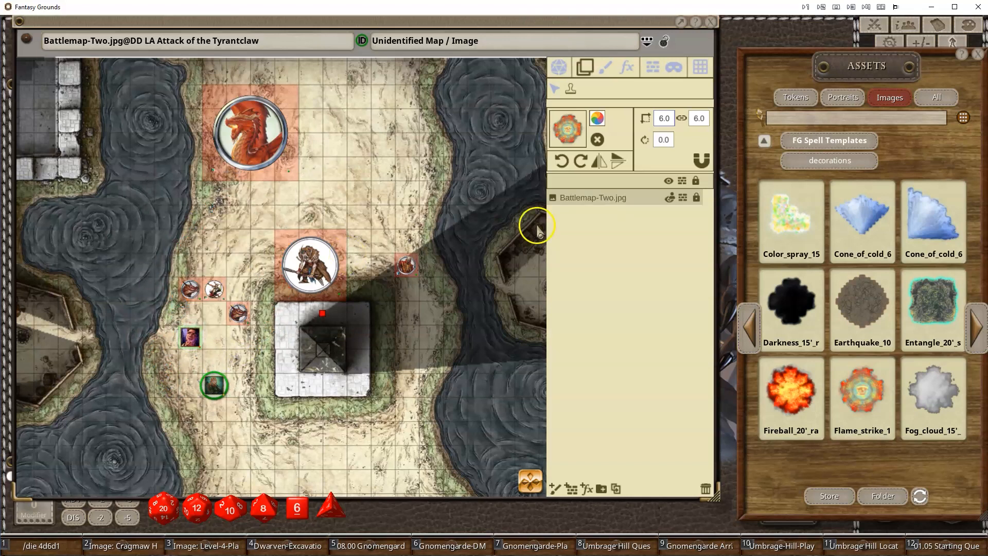
- Place the Aura 30' radius template centred on the central creature and select it in the layers
{"action": "left_click", "coordinate": [755, 329]}
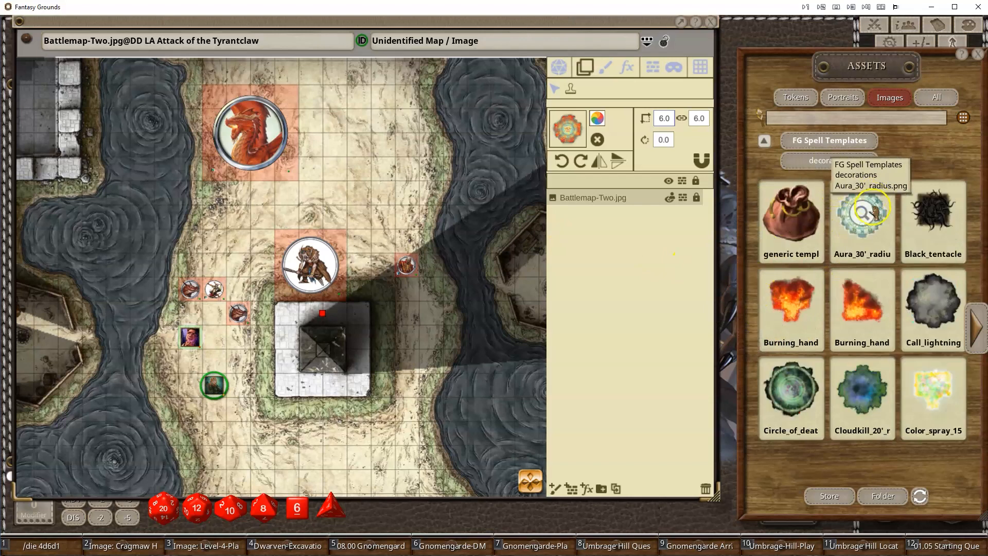
{"action": "left_click_drag", "start_coordinate": [866, 221], "coordinate": [396, 326]}
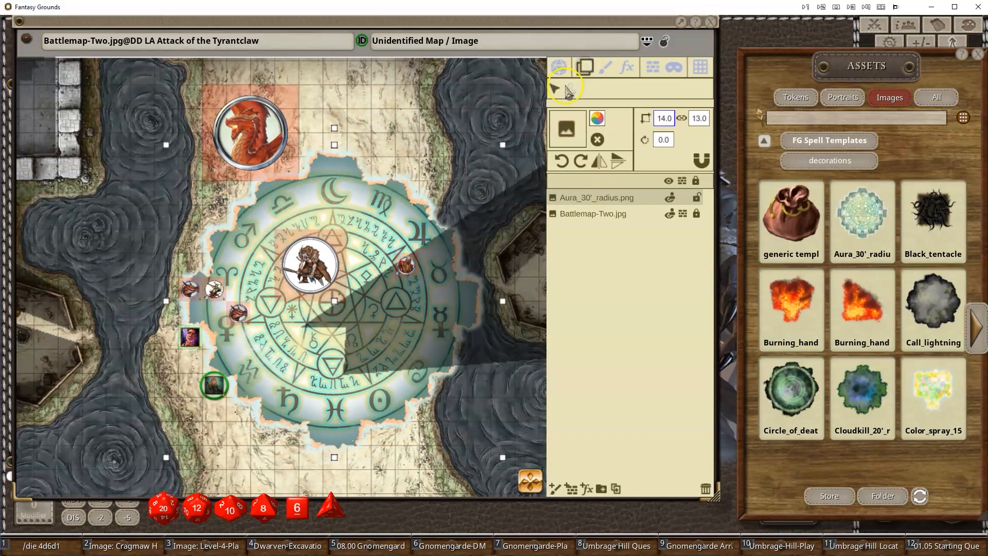
{"action": "left_click", "coordinate": [570, 90]}
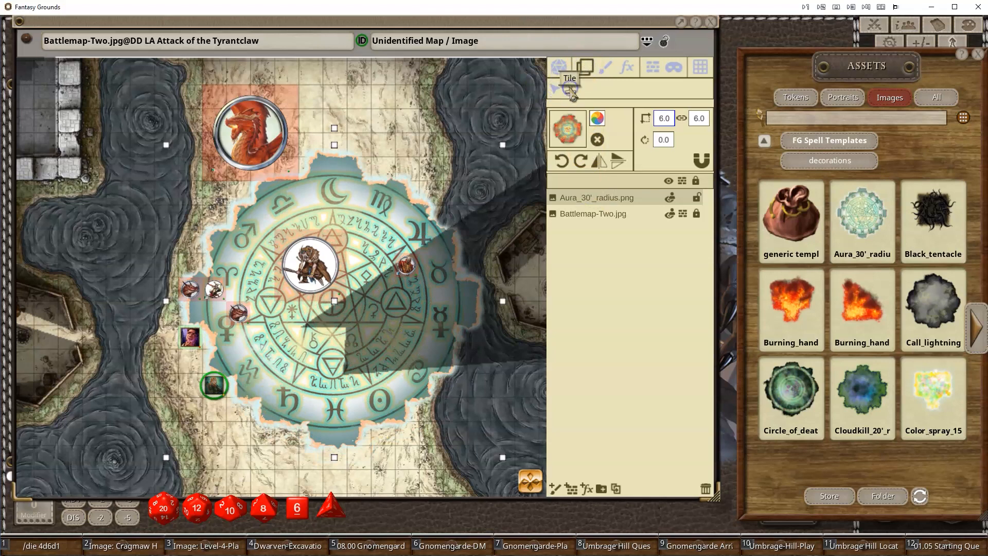
{"action": "left_click", "coordinate": [556, 91]}
{"action": "left_click", "coordinate": [568, 196]}
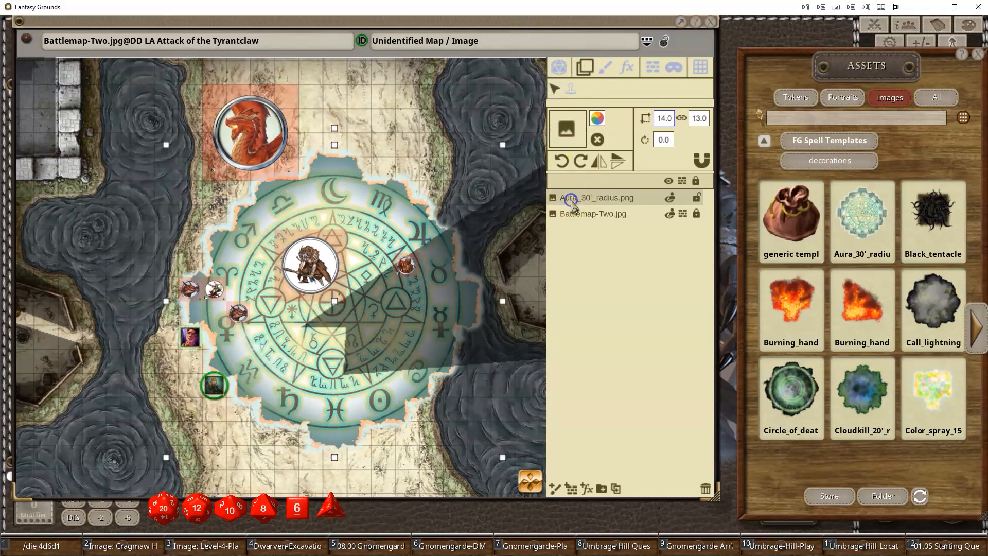
- Tint the aura template pale cyan (5DC1FFF0) with an alpha of 93
{"action": "left_click", "coordinate": [598, 119]}
{"action": "left_click", "coordinate": [515, 348]}
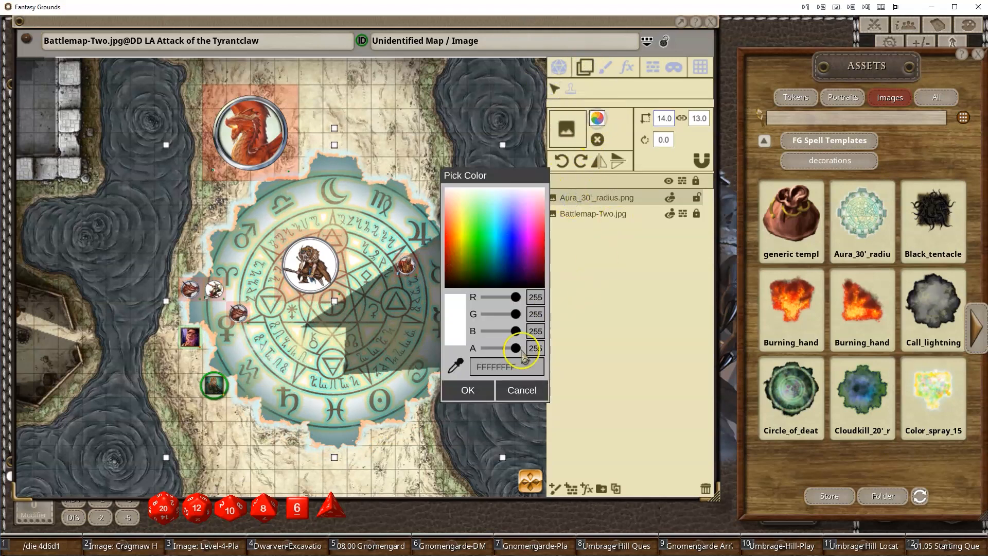
{"action": "mouse_move", "coordinate": [515, 348]}
{"action": "left_mouse_down"}
{"action": "mouse_move", "coordinate": [491, 352]}
{"action": "mouse_move", "coordinate": [518, 354]}
{"action": "left_mouse_up"}
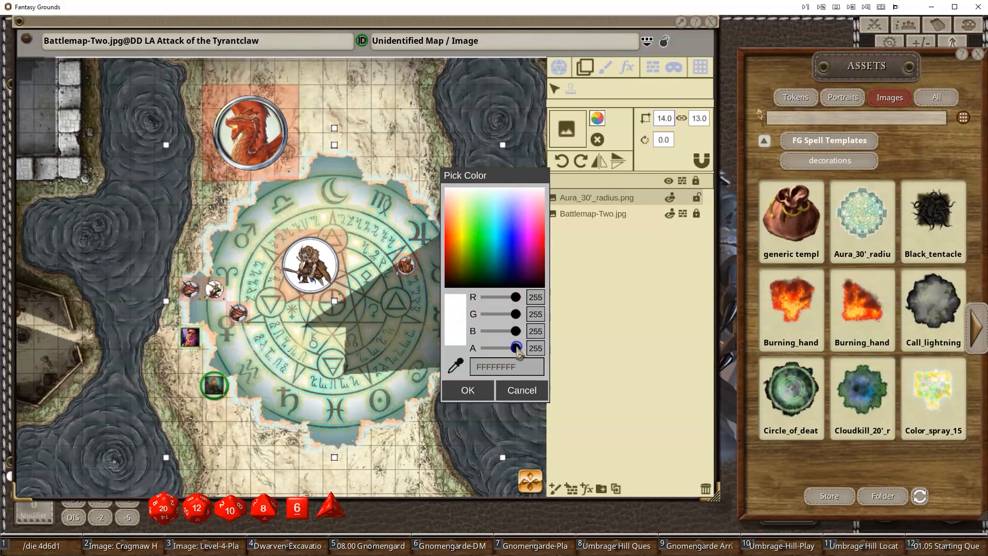
{"action": "left_click", "coordinate": [512, 245]}
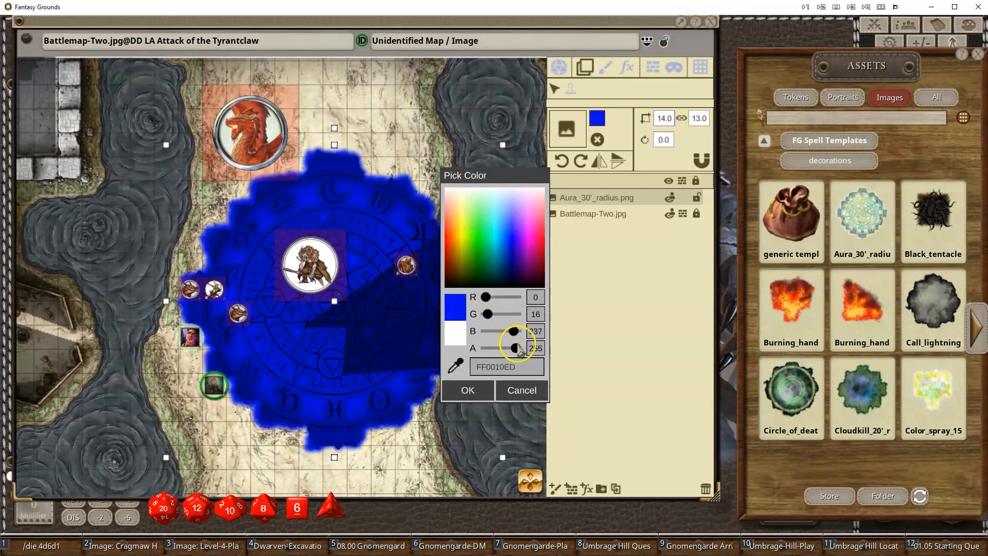
{"action": "left_click_drag", "start_coordinate": [515, 352], "coordinate": [503, 355]}
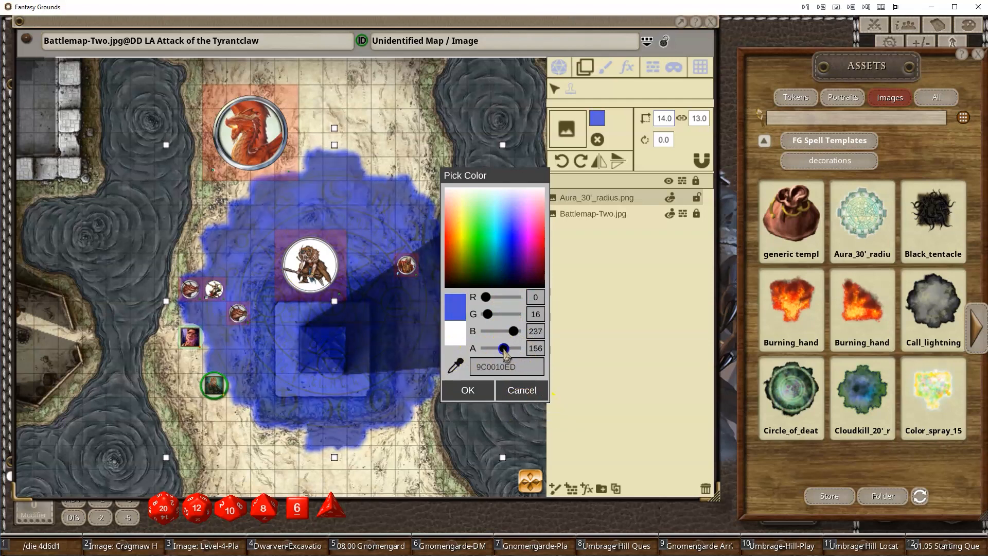
{"action": "left_click", "coordinate": [497, 208]}
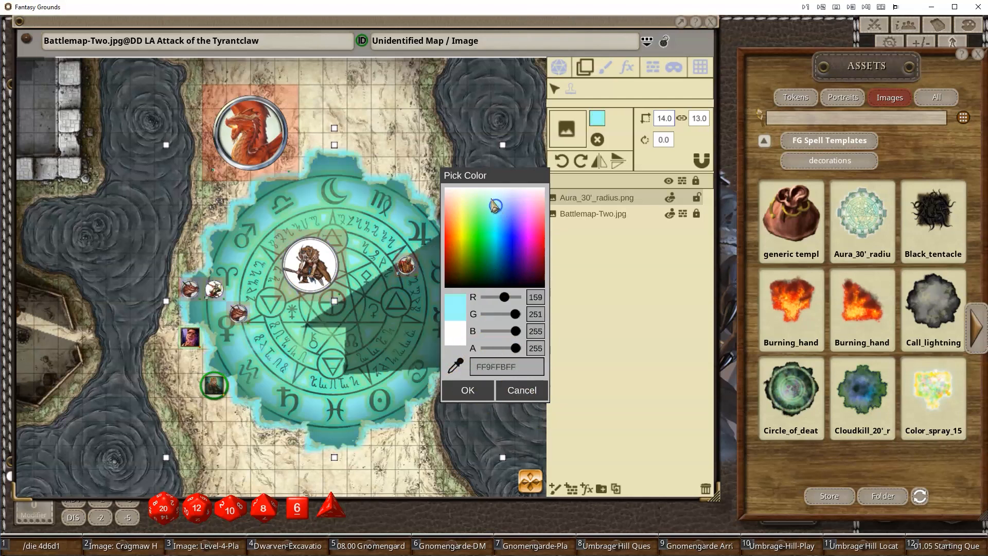
{"action": "left_click_drag", "start_coordinate": [495, 207], "coordinate": [492, 200]}
{"action": "left_click_drag", "start_coordinate": [515, 348], "coordinate": [499, 356]}
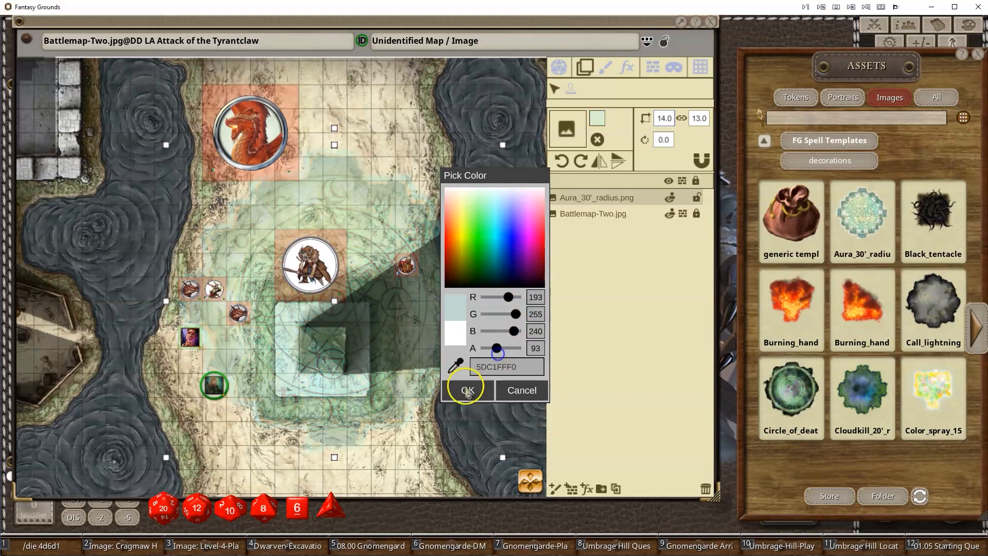
- Move and rotate the aura template to 135 degrees, then delete it
{"action": "left_click_drag", "start_coordinate": [364, 302], "coordinate": [335, 302]}
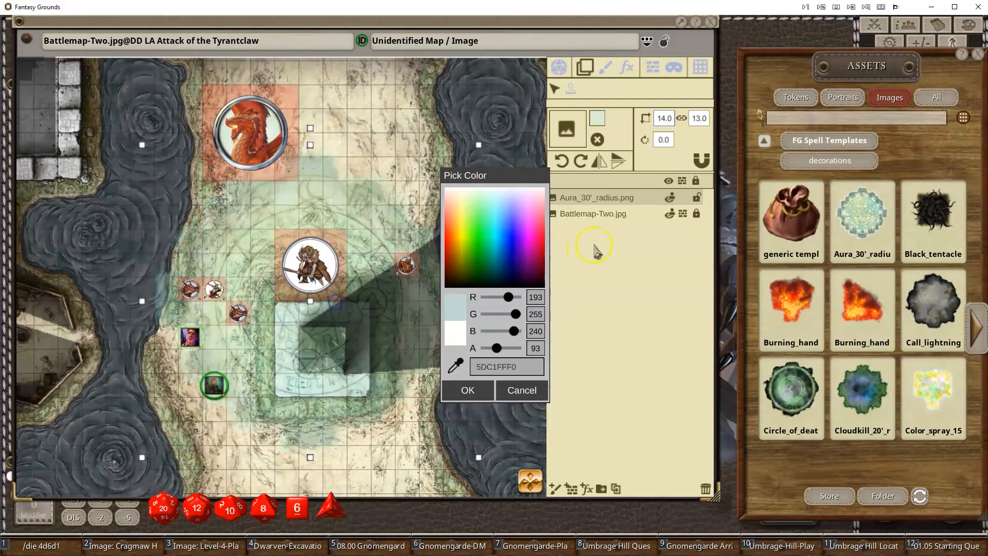
{"action": "left_click_drag", "start_coordinate": [339, 340], "coordinate": [358, 363]}
{"action": "left_click_drag", "start_coordinate": [322, 141], "coordinate": [379, 315]}
{"action": "left_click_drag", "start_coordinate": [335, 349], "coordinate": [304, 366]}
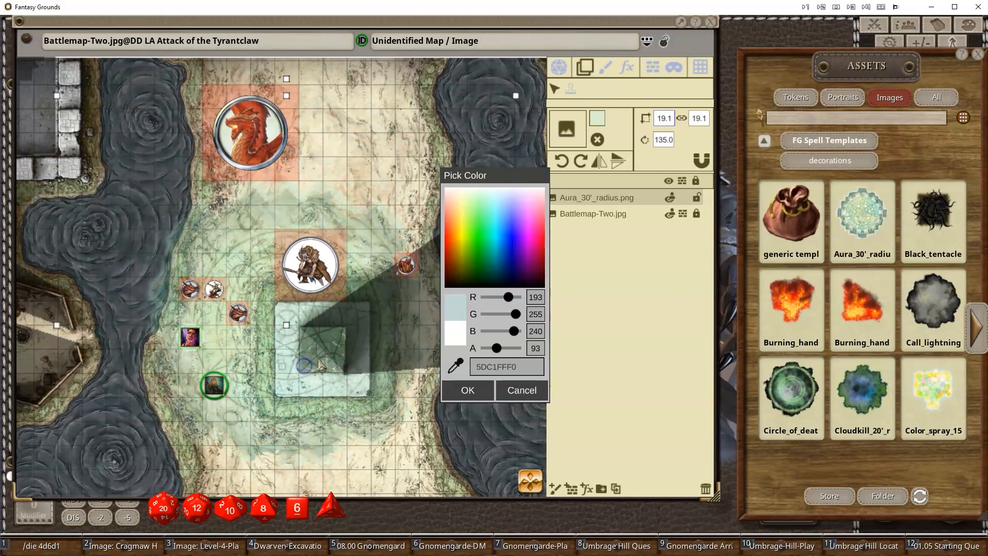
{"action": "key", "text": "Delete"}
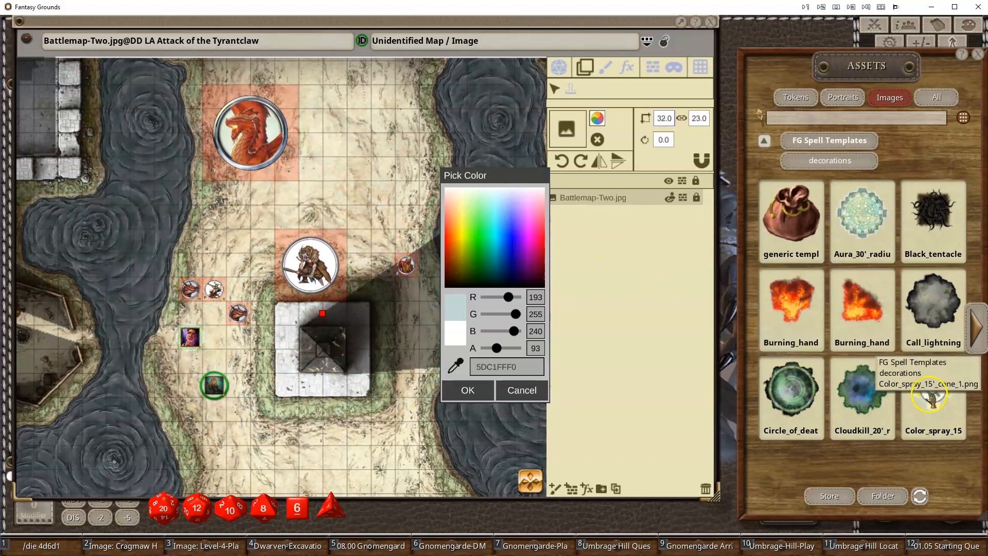
- Place the Color spray 15' cone template left of the pyramid, about 5 by 5 rotated 90 degrees
{"action": "left_click_drag", "start_coordinate": [934, 401], "coordinate": [209, 315]}
{"action": "left_click", "coordinate": [516, 390]}
{"action": "left_click_drag", "start_coordinate": [189, 213], "coordinate": [223, 233]}
{"action": "left_click_drag", "start_coordinate": [212, 268], "coordinate": [250, 282]}
{"action": "left_click_drag", "start_coordinate": [227, 200], "coordinate": [268, 236]}
{"action": "left_click_drag", "start_coordinate": [249, 274], "coordinate": [267, 312]}
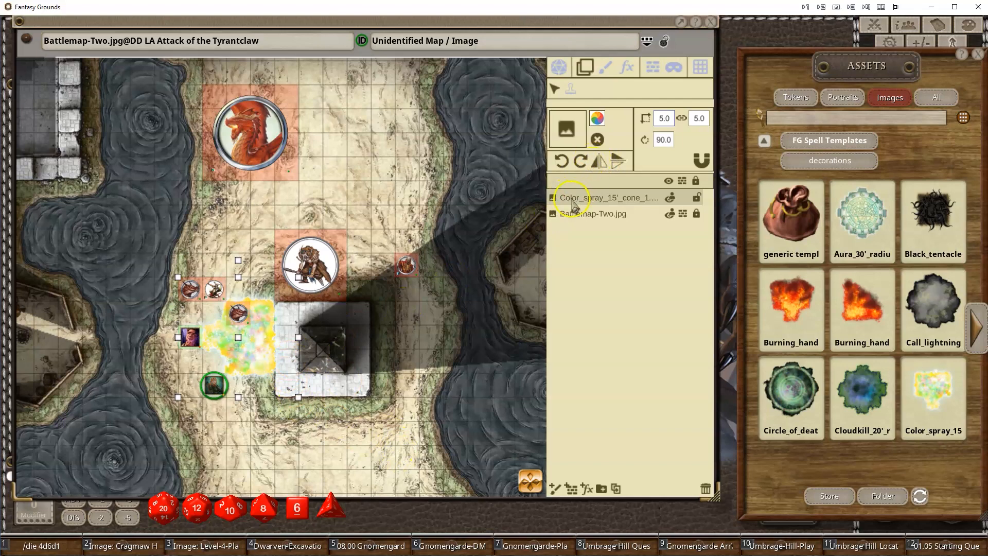
- Flip the color spray cone horizontally and vertically to reorient it toward the creatures
{"action": "left_click", "coordinate": [600, 163]}
{"action": "left_click", "coordinate": [600, 163]}
{"action": "left_click", "coordinate": [600, 164]}
{"action": "left_click", "coordinate": [613, 165]}
{"action": "left_click", "coordinate": [613, 166]}
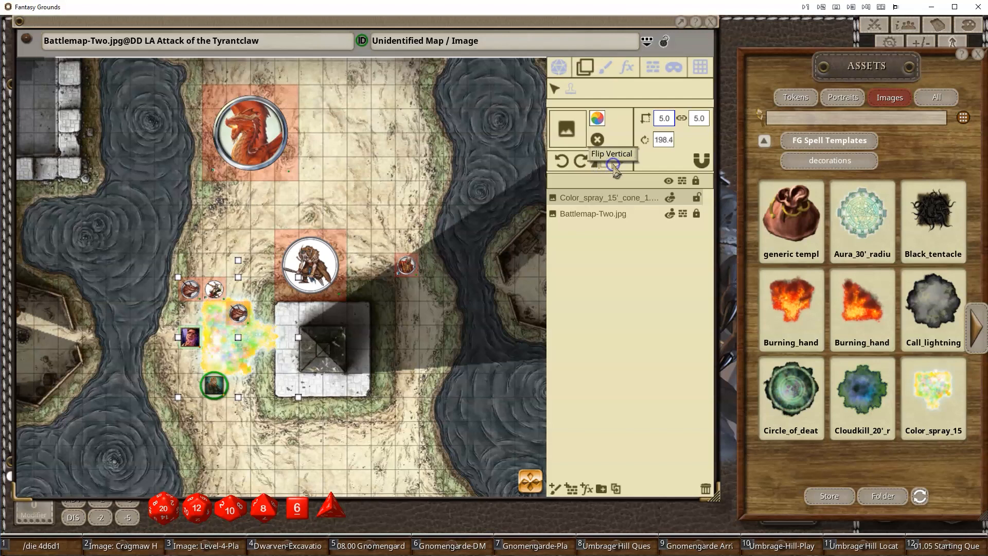
- Rotate the color spray cone counter-clockwise in steps, adjust its angle slightly, then delete it
{"action": "left_click", "coordinate": [559, 163]}
{"action": "left_click", "coordinate": [560, 163]}
{"action": "left_click", "coordinate": [560, 164]}
{"action": "left_click", "coordinate": [560, 163]}
{"action": "left_click", "coordinate": [560, 164]}
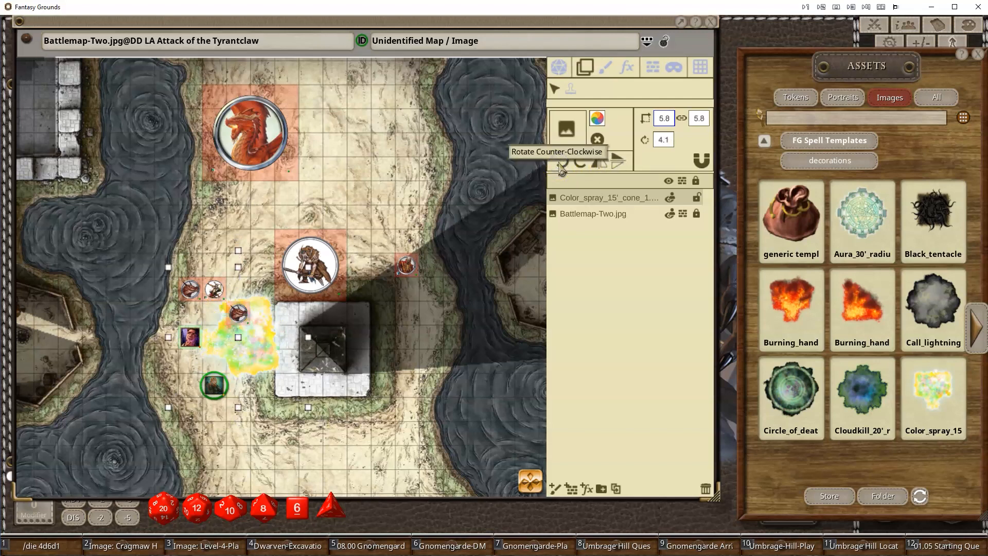
{"action": "mouse_move", "coordinate": [254, 353]}
{"action": "left_mouse_down"}
{"action": "mouse_move", "coordinate": [260, 276]}
{"action": "mouse_move", "coordinate": [257, 358]}
{"action": "mouse_move", "coordinate": [258, 344]}
{"action": "left_mouse_up"}
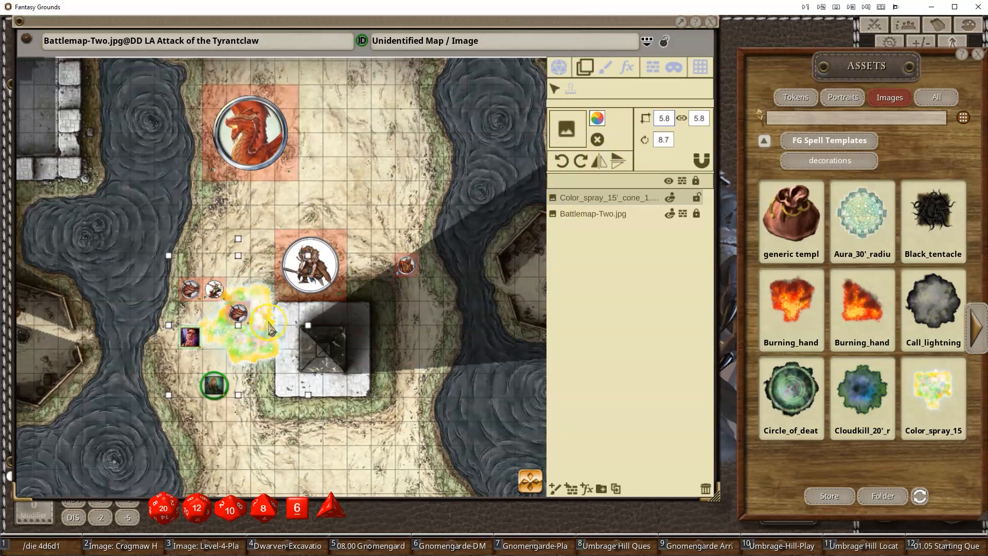
{"action": "mouse_move", "coordinate": [257, 340]}
{"action": "left_mouse_down"}
{"action": "mouse_move", "coordinate": [260, 279]}
{"action": "mouse_move", "coordinate": [270, 339]}
{"action": "left_mouse_up"}
{"action": "key", "text": "Delete"}
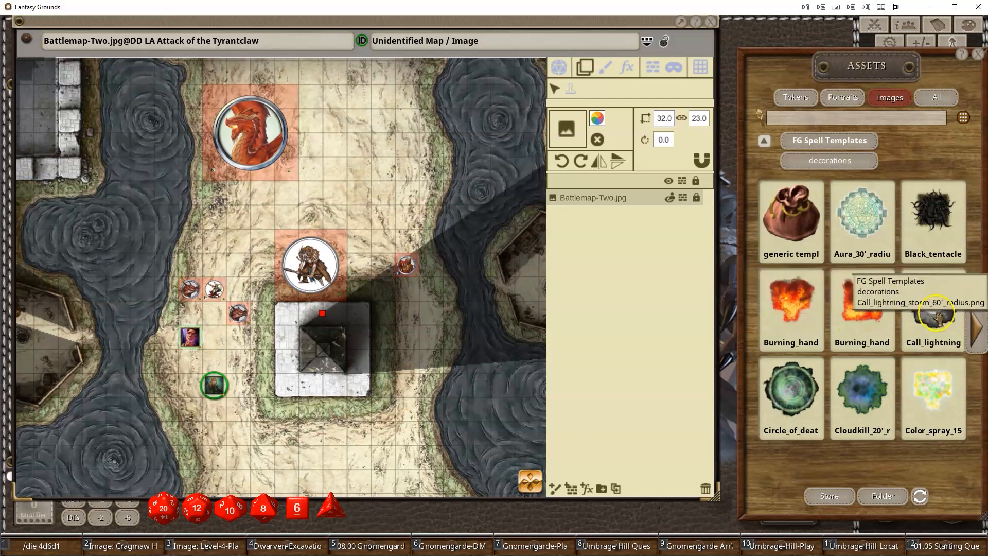
- Place the Call lightning storm 60' radius template over the pyramid, about 27 by 27
{"action": "left_click_drag", "start_coordinate": [937, 318], "coordinate": [333, 233]}
{"action": "left_click_drag", "start_coordinate": [401, 321], "coordinate": [449, 223]}
{"action": "scroll", "coordinate": [397, 335], "scroll_direction": "down", "scroll_amount": 3}
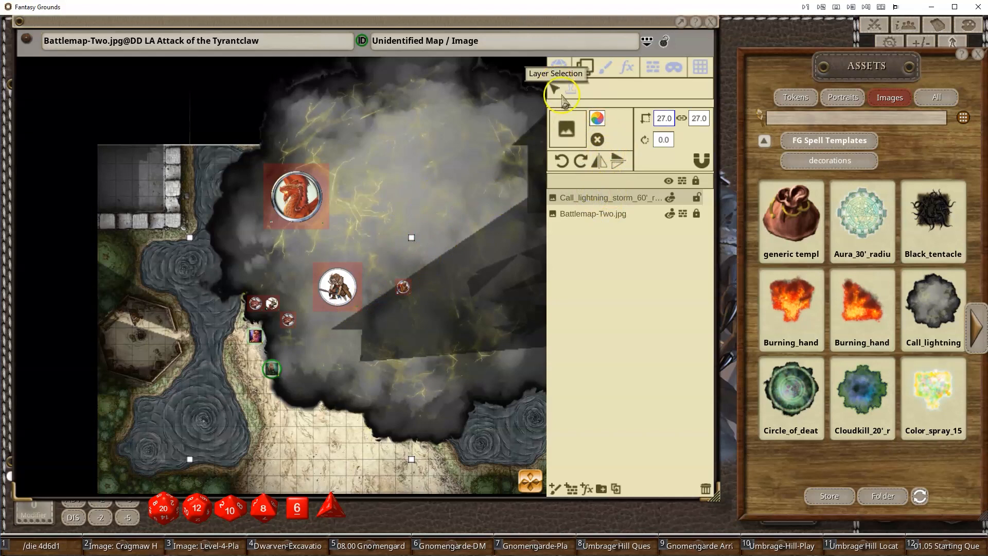
- Tint the call lightning template with an alpha of 173 (ADFFFFFF)
{"action": "left_click", "coordinate": [597, 118]}
{"action": "left_click", "coordinate": [514, 347]}
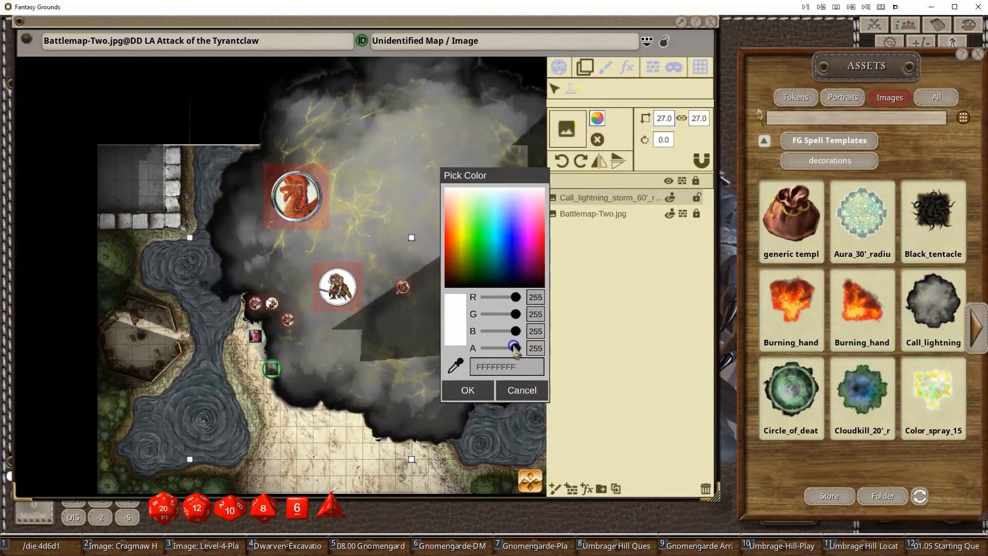
{"action": "left_click_drag", "start_coordinate": [514, 346], "coordinate": [506, 353]}
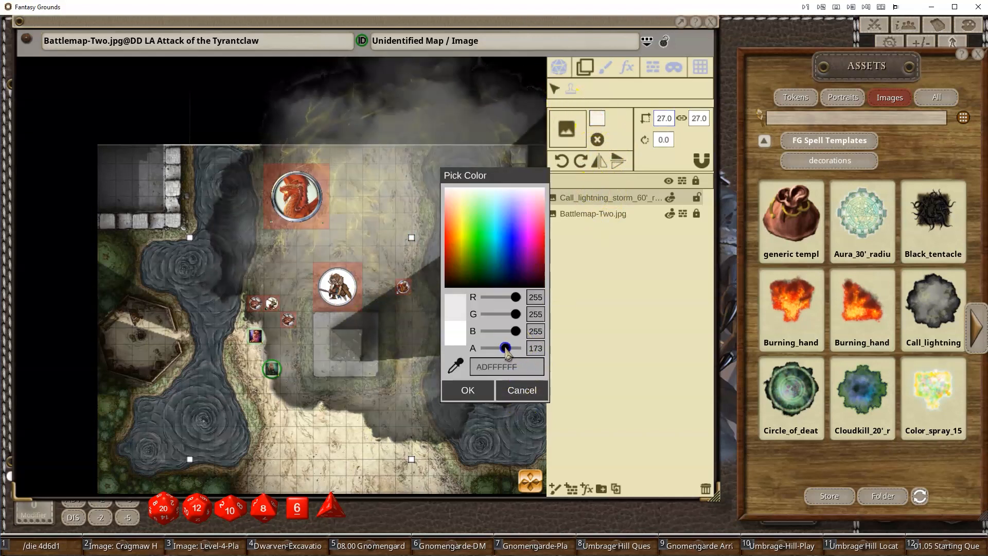
{"action": "left_click", "coordinate": [468, 390]}
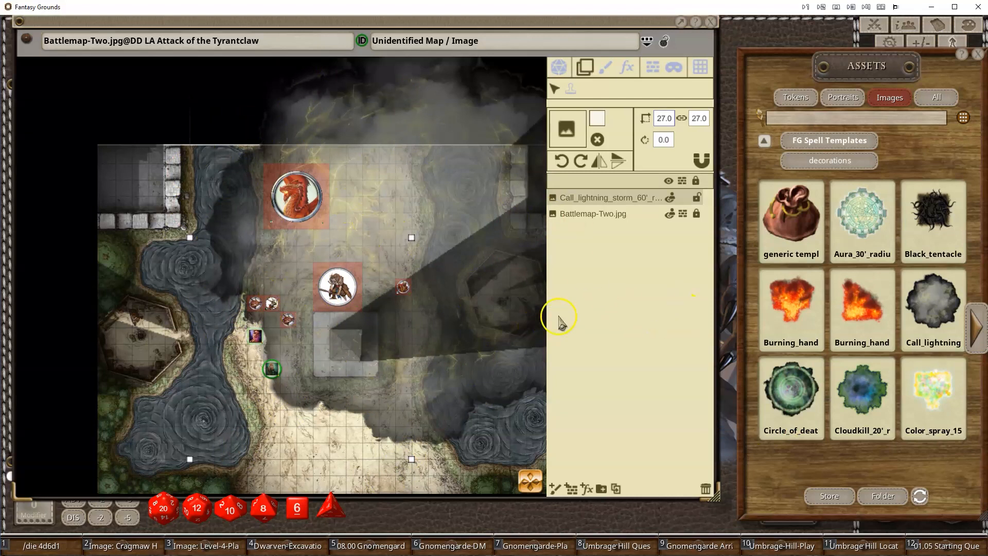
- Select the call lightning template in the layer list and delete it
{"action": "left_click", "coordinate": [607, 212]}
{"action": "left_click", "coordinate": [599, 197]}
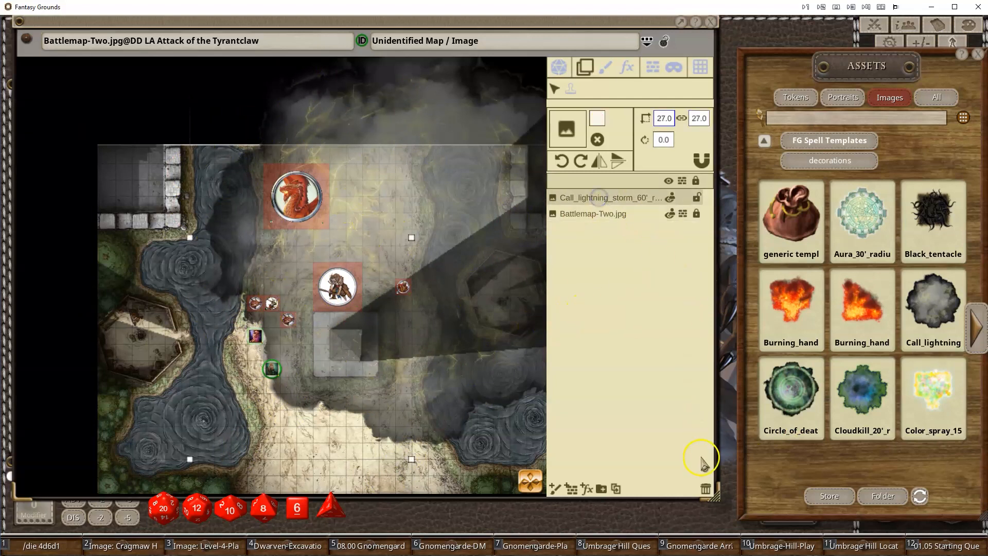
{"action": "left_click", "coordinate": [706, 486]}
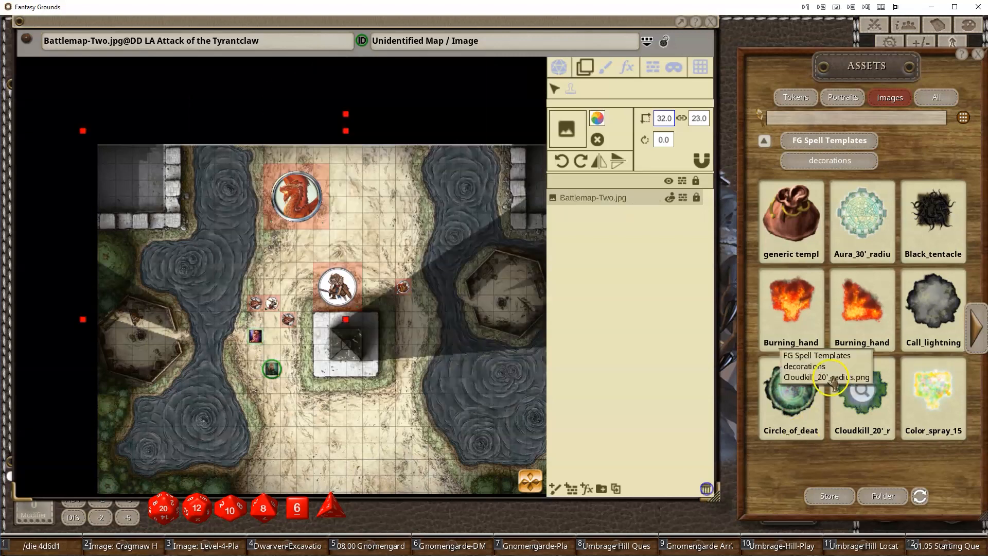
- Place the Burning hands 15' cone between the dragon and the bugbear, and the Circle of death 60' radius template over the map
{"action": "left_click_drag", "start_coordinate": [795, 311], "coordinate": [355, 234]}
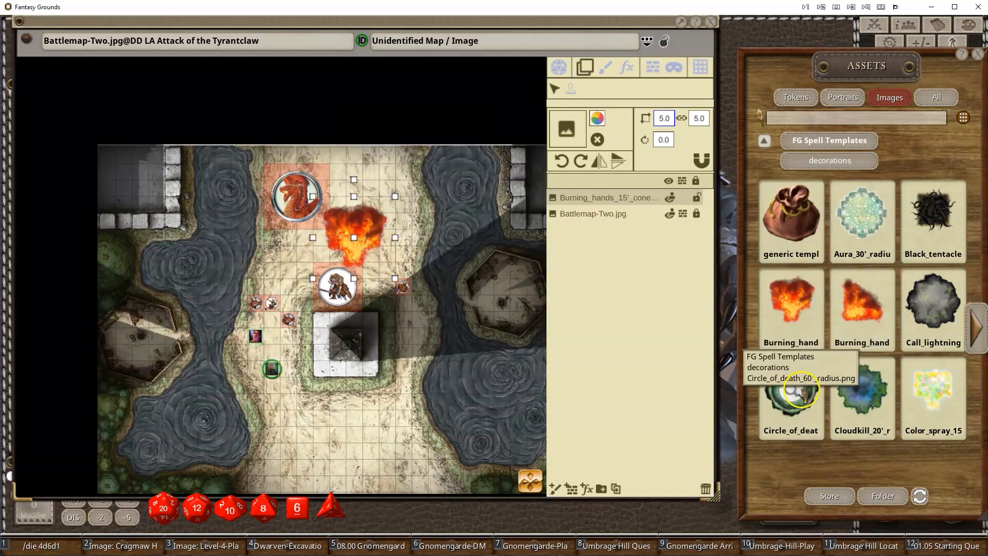
{"action": "left_click_drag", "start_coordinate": [485, 241], "coordinate": [456, 245]}
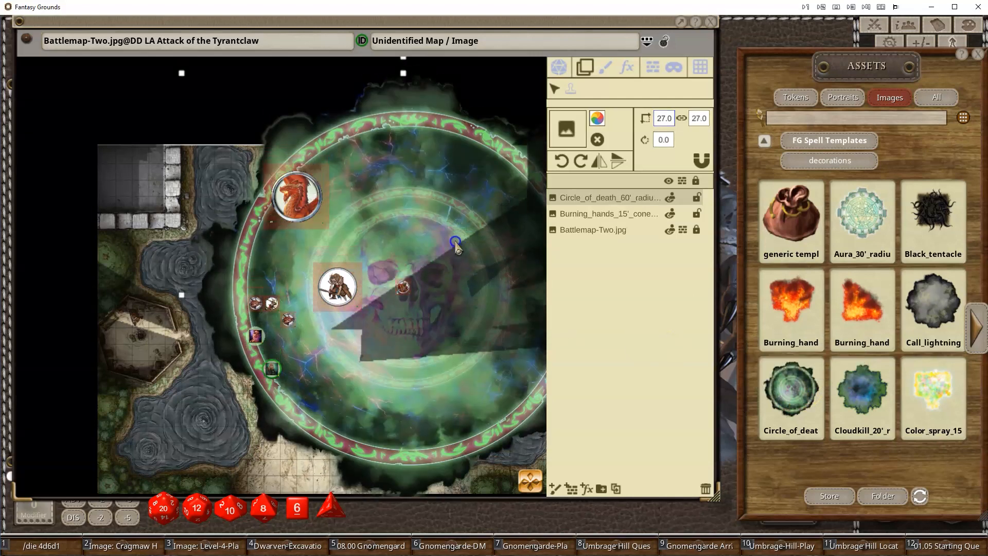
- Set the circle of death template's alpha to 110 (6EFFFFFF)
{"action": "left_click", "coordinate": [598, 123]}
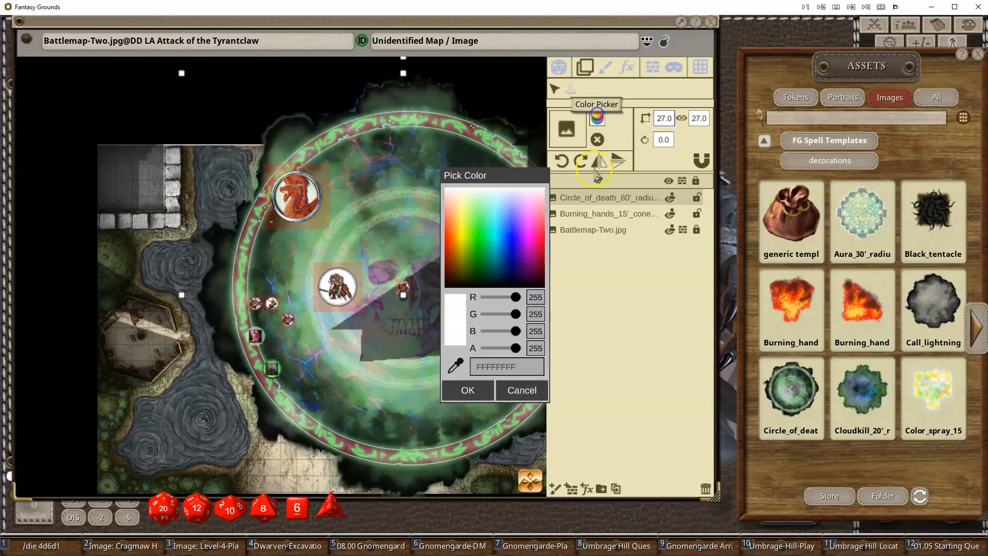
{"action": "left_click_drag", "start_coordinate": [526, 349], "coordinate": [500, 351]}
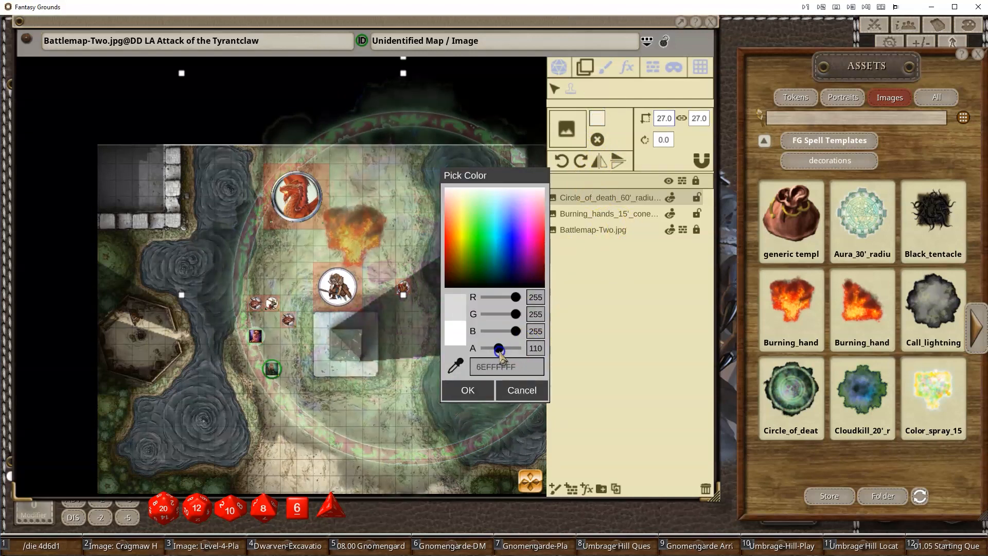
{"action": "left_click", "coordinate": [463, 394]}
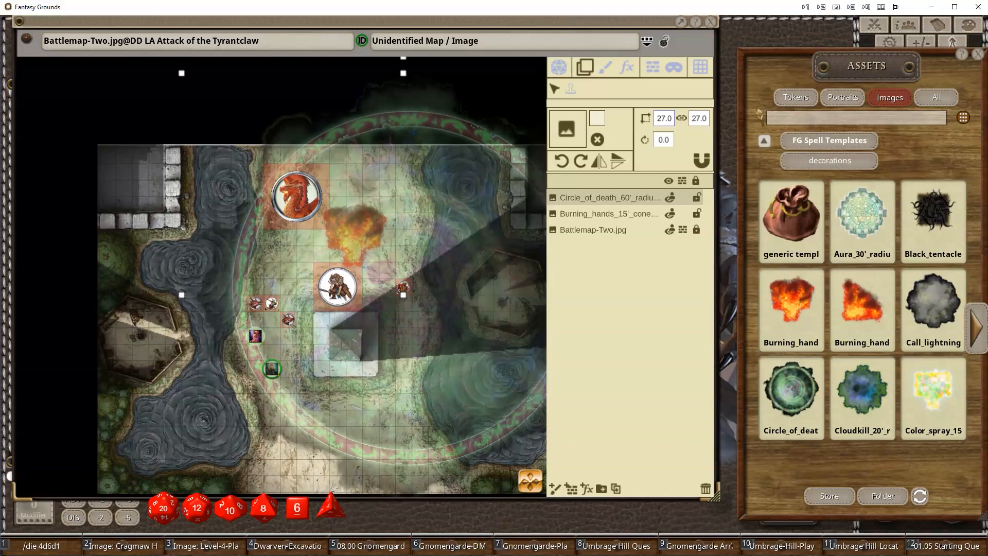
- Place the Black tentacles 20' square template beside the dragon, about 8 by 7
{"action": "scroll", "coordinate": [347, 427], "scroll_direction": "down", "scroll_amount": 2}
{"action": "scroll", "coordinate": [358, 433], "scroll_direction": "up", "scroll_amount": 2}
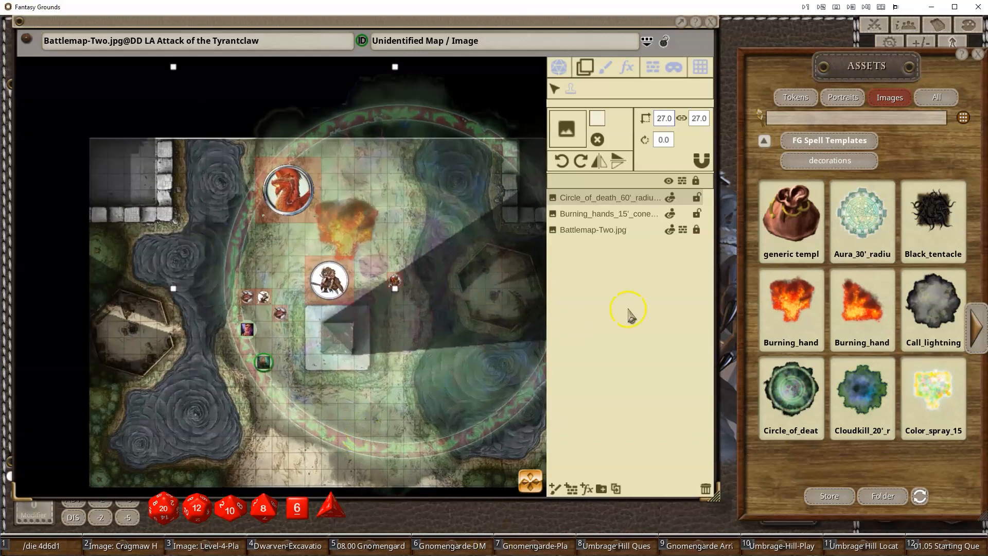
{"action": "left_click_drag", "start_coordinate": [928, 211], "coordinate": [326, 226]}
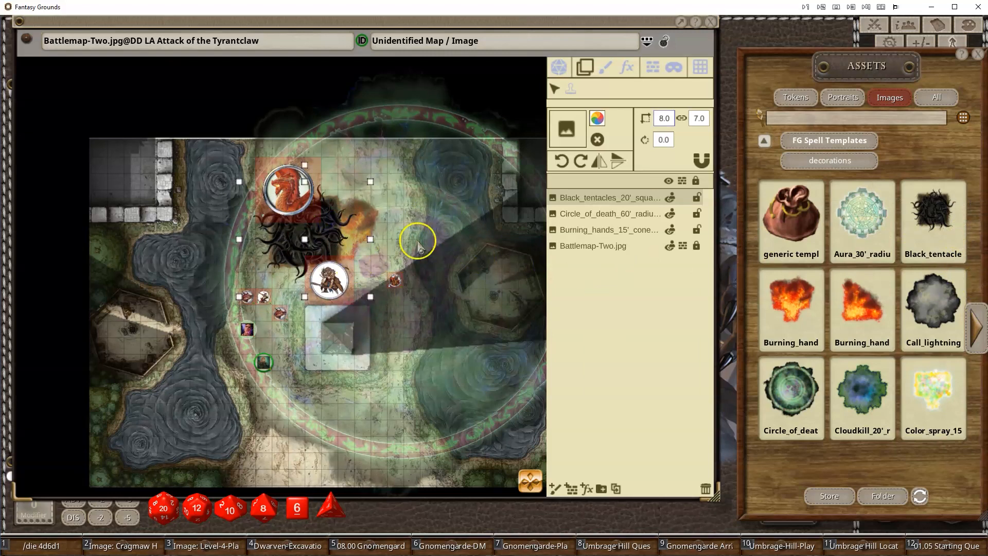
{"action": "scroll", "coordinate": [381, 432], "scroll_direction": "up", "scroll_amount": 3}
{"action": "scroll", "coordinate": [375, 414], "scroll_direction": "down", "scroll_amount": 2}
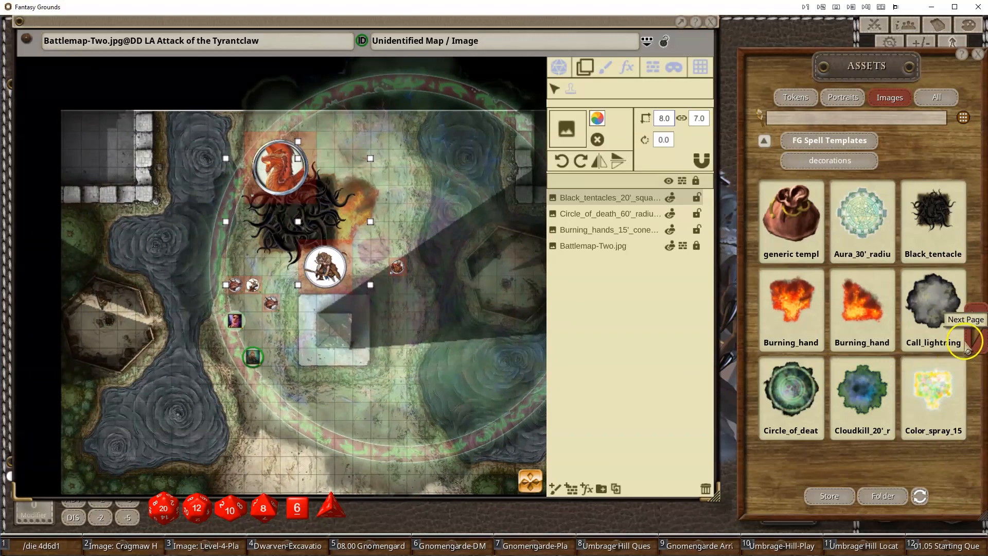
- Place the Fog cloud 15' radius template, about 10 by 10, around the green-ringed token
{"action": "left_click", "coordinate": [976, 329]}
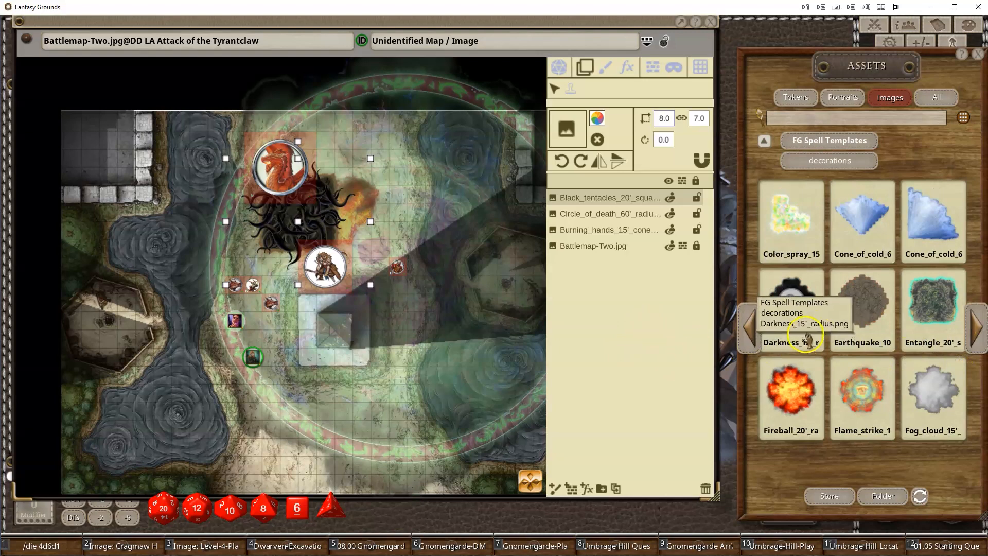
{"action": "left_click_drag", "start_coordinate": [358, 431], "coordinate": [307, 394]}
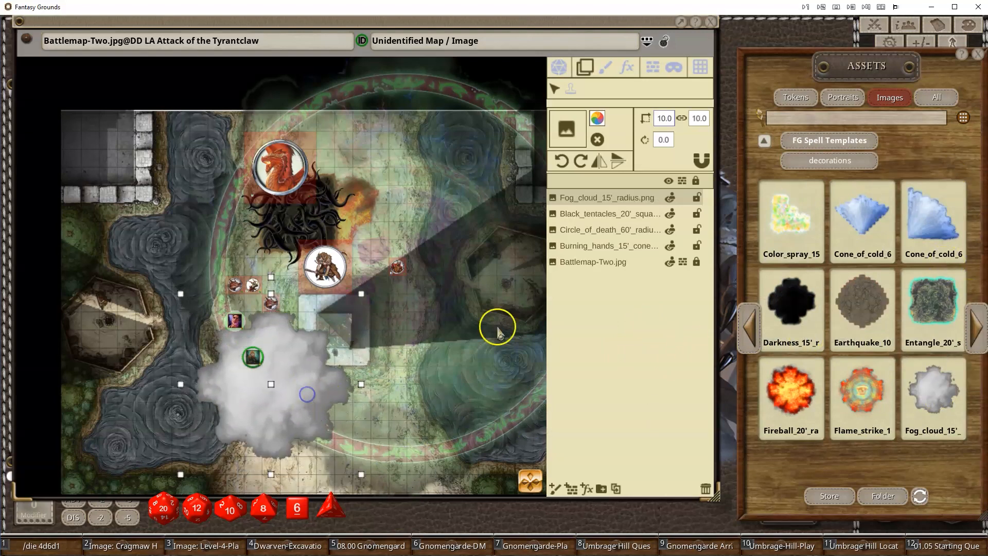
- Tint the fog cloud dark grey (R 64, G 72, B 74) with an alpha of 224
{"action": "left_click", "coordinate": [596, 120]}
{"action": "left_click_drag", "start_coordinate": [515, 349], "coordinate": [501, 355]}
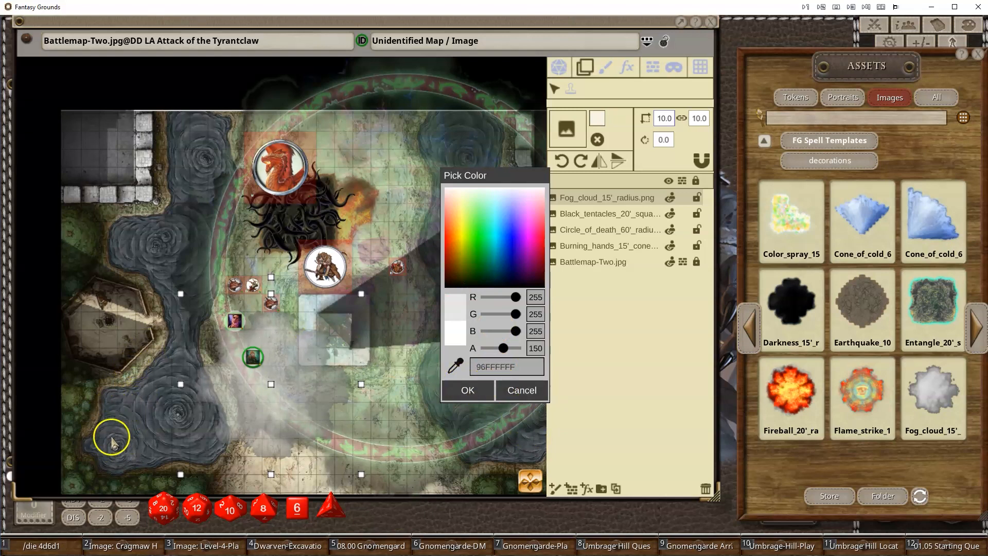
{"action": "left_click_drag", "start_coordinate": [455, 366], "coordinate": [142, 411]}
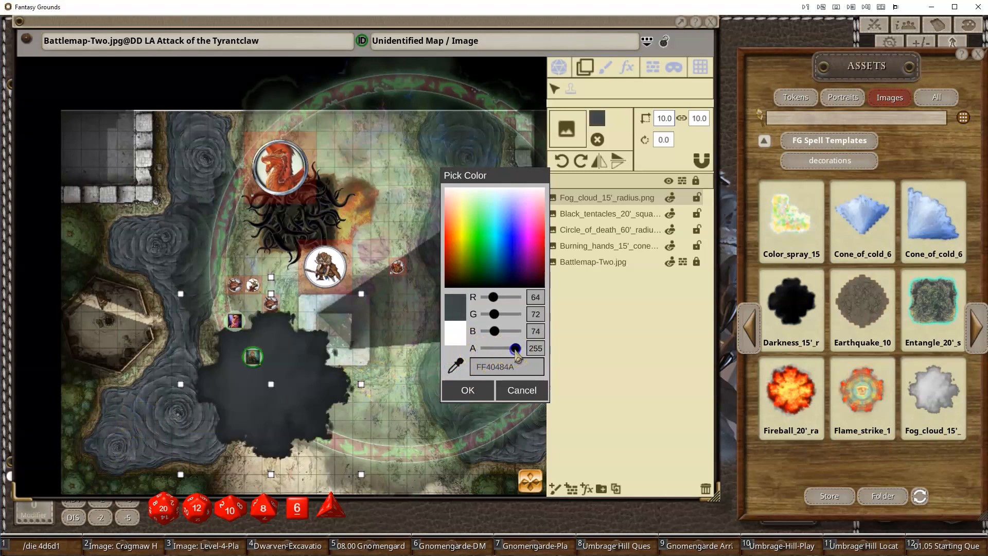
{"action": "left_click_drag", "start_coordinate": [515, 351], "coordinate": [512, 352]}
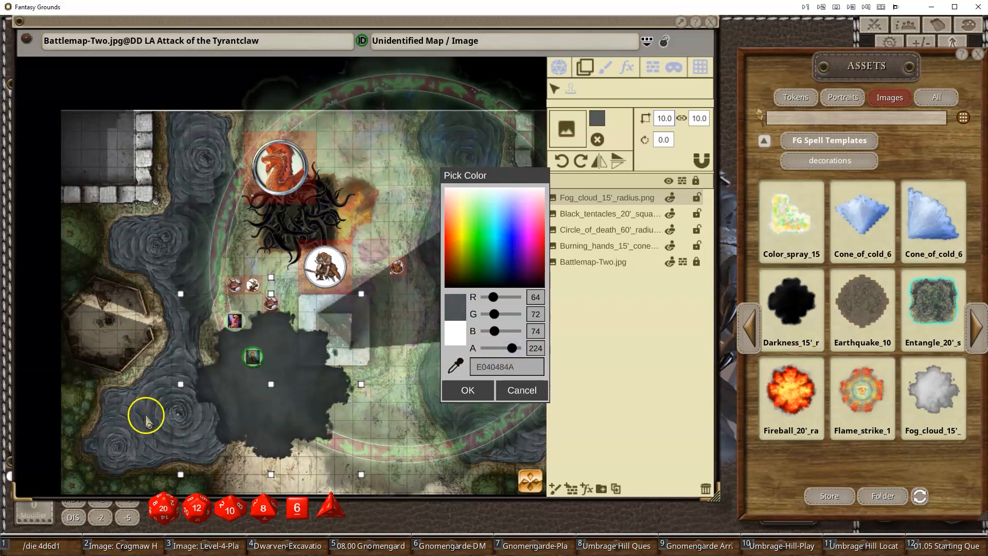
{"action": "left_click", "coordinate": [468, 391]}
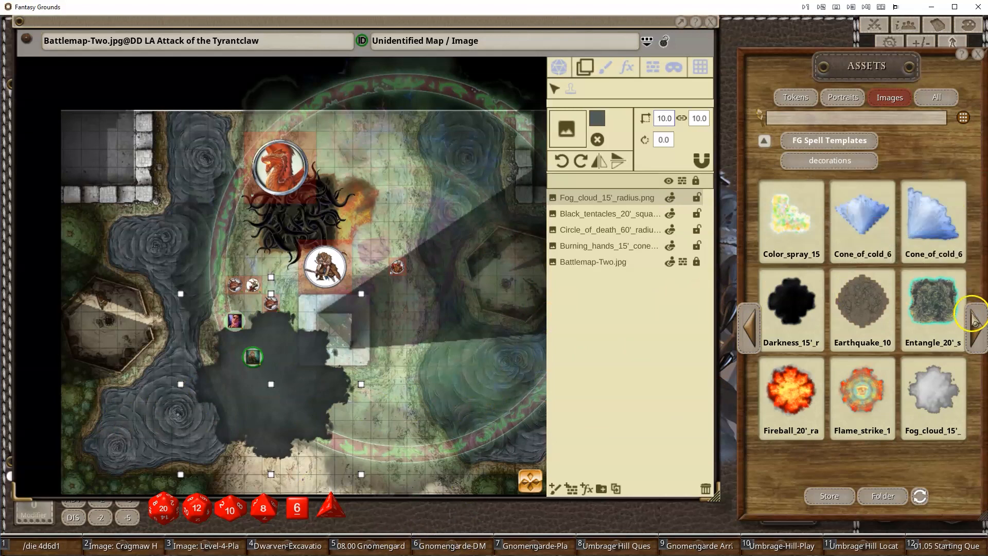
- Place the Fireball 20' radius template, about 11 by 11, and move it over the bugbear
{"action": "left_click_drag", "start_coordinate": [712, 368], "coordinate": [470, 375]}
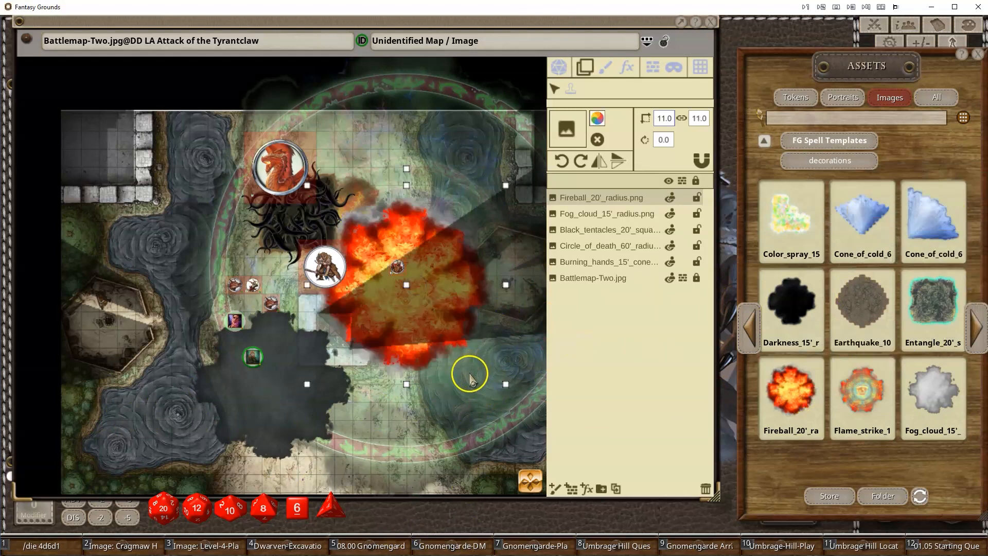
{"action": "left_click", "coordinate": [423, 249]}
{"action": "left_click_drag", "start_coordinate": [424, 250], "coordinate": [369, 231]}
{"action": "left_click", "coordinate": [980, 329]}
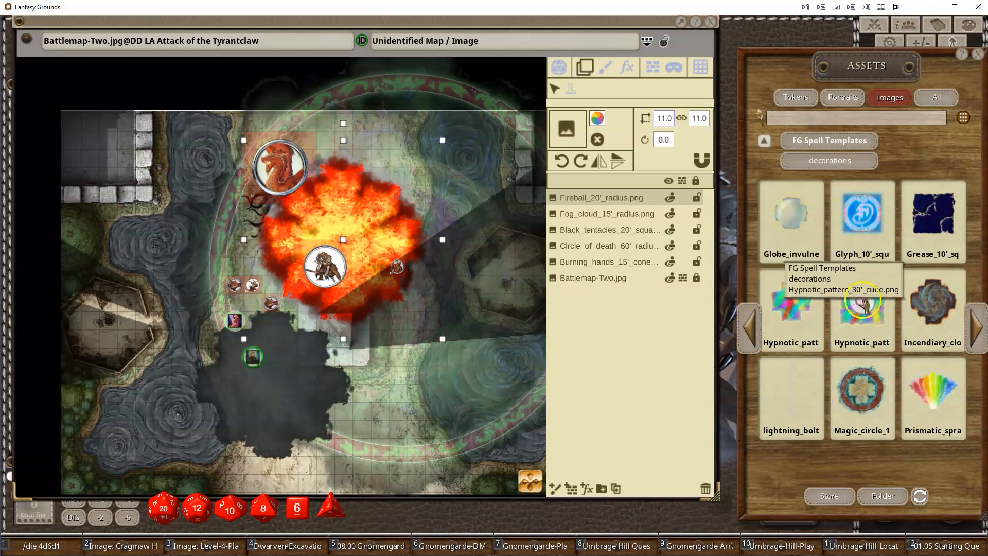
- Place the Hypnotic pattern 30' cube, about 4 by 4, below the bugbear and layer it under the fireball
{"action": "left_click_drag", "start_coordinate": [857, 303], "coordinate": [315, 323]}
{"action": "left_click_drag", "start_coordinate": [606, 203], "coordinate": [599, 213]}
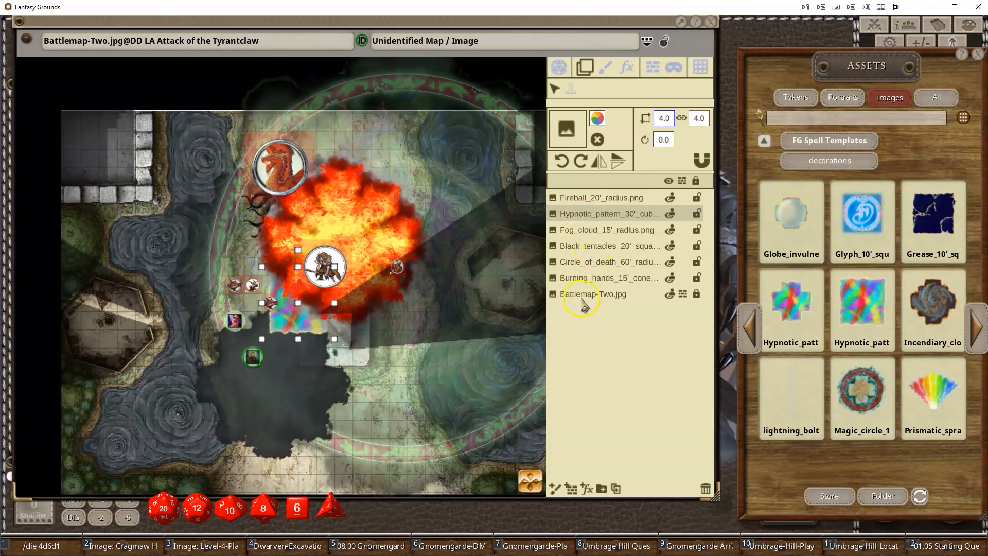
{"action": "left_click_drag", "start_coordinate": [306, 301], "coordinate": [307, 342]}
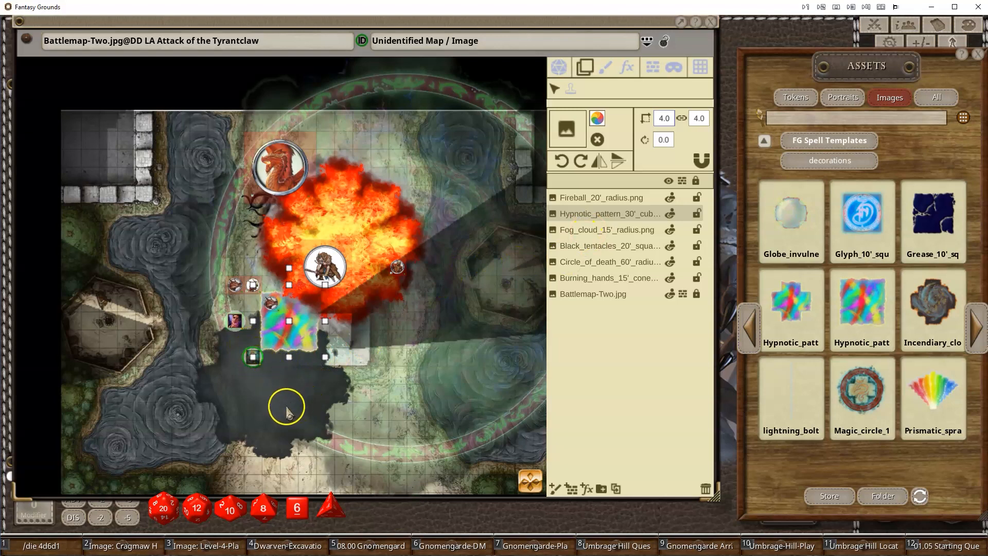
- Move the fog cloud template to the top of the layer order
{"action": "left_click_drag", "start_coordinate": [595, 235], "coordinate": [603, 197]}
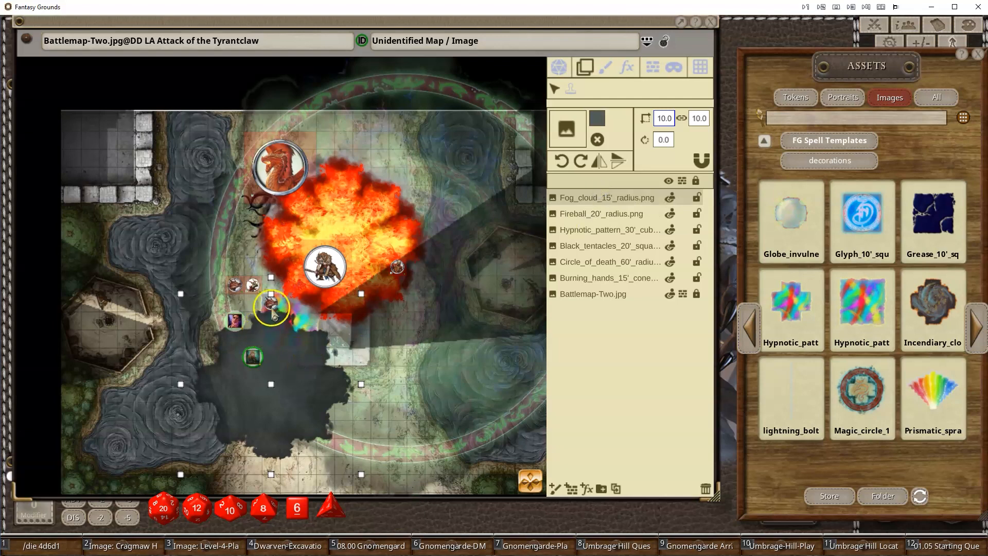
{"action": "scroll", "coordinate": [294, 352], "scroll_direction": "up", "scroll_amount": 5}
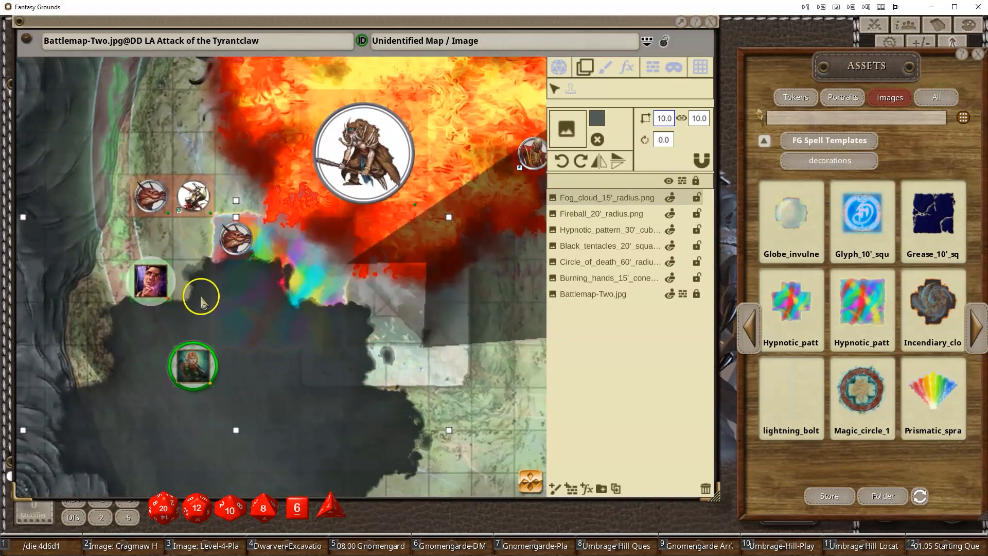
- Select the hypnotic pattern template and set its alpha to 184 (B8FFFFFF)
{"action": "left_click", "coordinate": [587, 215]}
{"action": "left_click", "coordinate": [580, 233]}
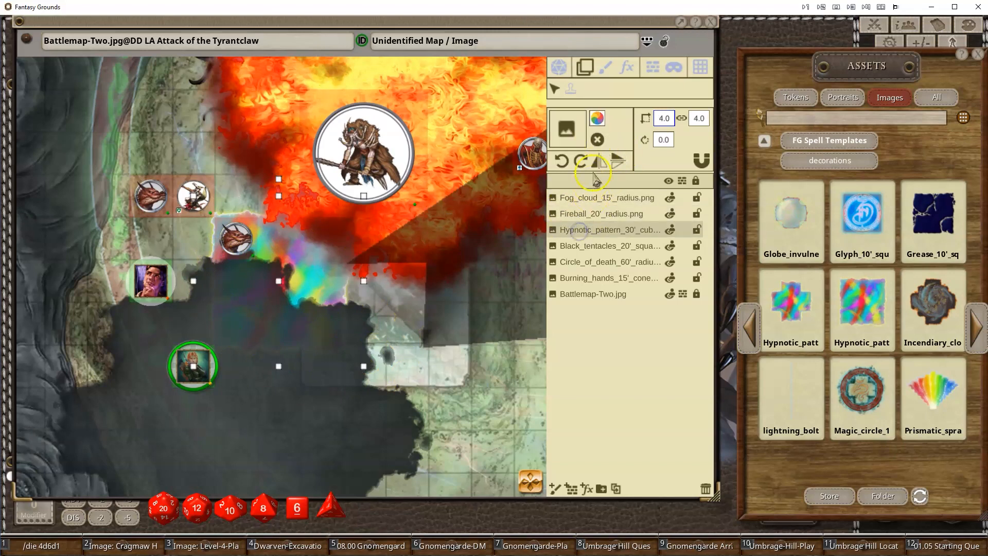
{"action": "left_click", "coordinate": [598, 118]}
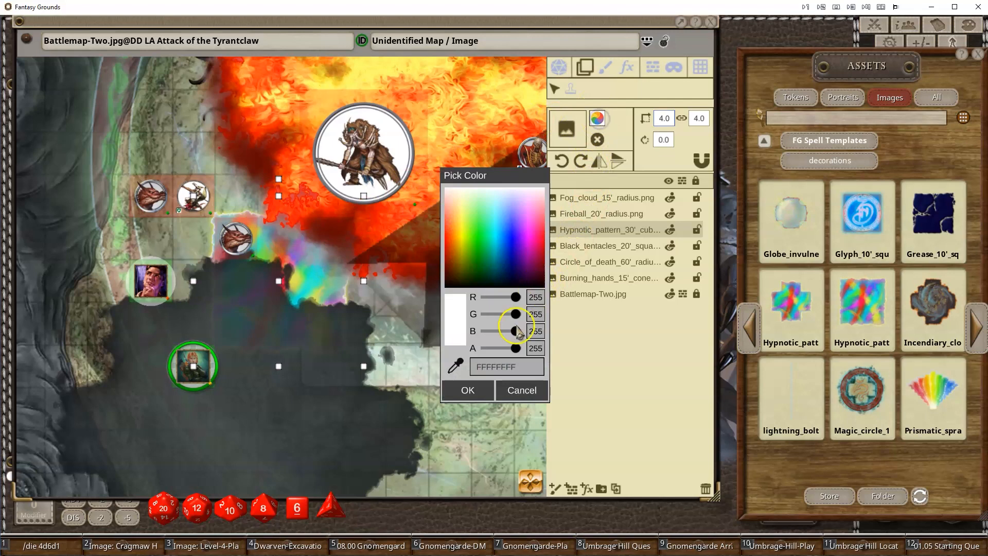
{"action": "left_click_drag", "start_coordinate": [510, 352], "coordinate": [506, 355]}
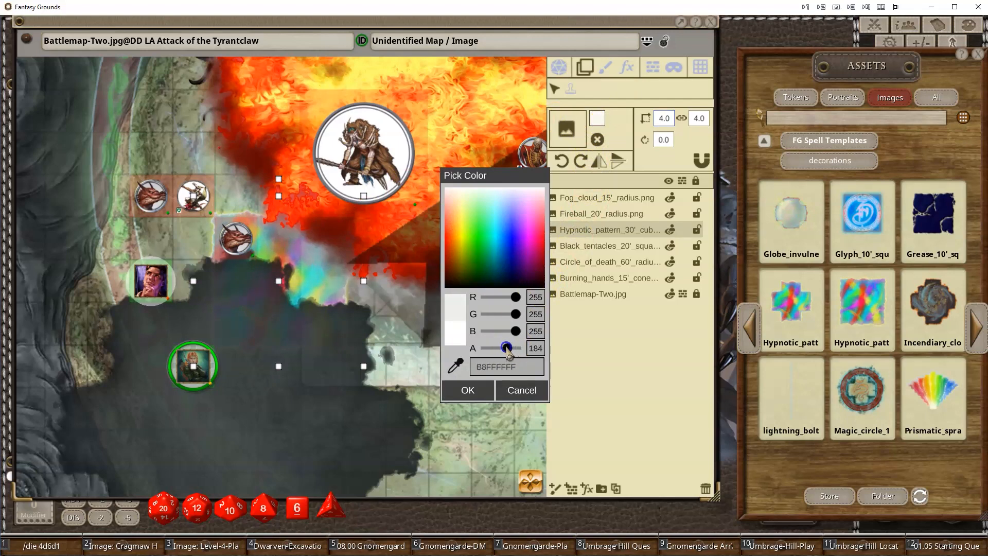
{"action": "left_click", "coordinate": [469, 396]}
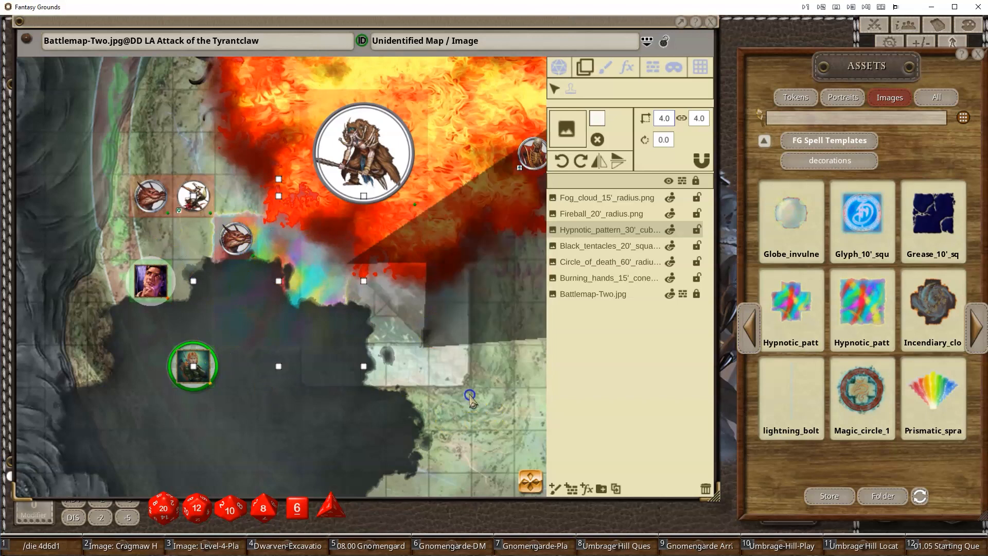
- Select the fog cloud layer and delete all spell template layers, leaving only the battlemap
{"action": "scroll", "coordinate": [364, 408], "scroll_direction": "down", "scroll_amount": 4}
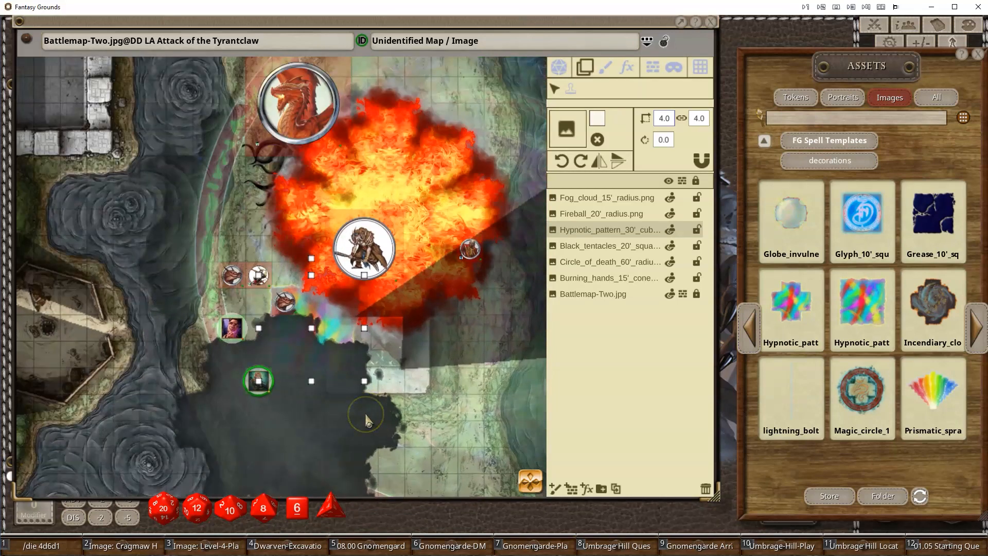
{"action": "left_click", "coordinate": [595, 198]}
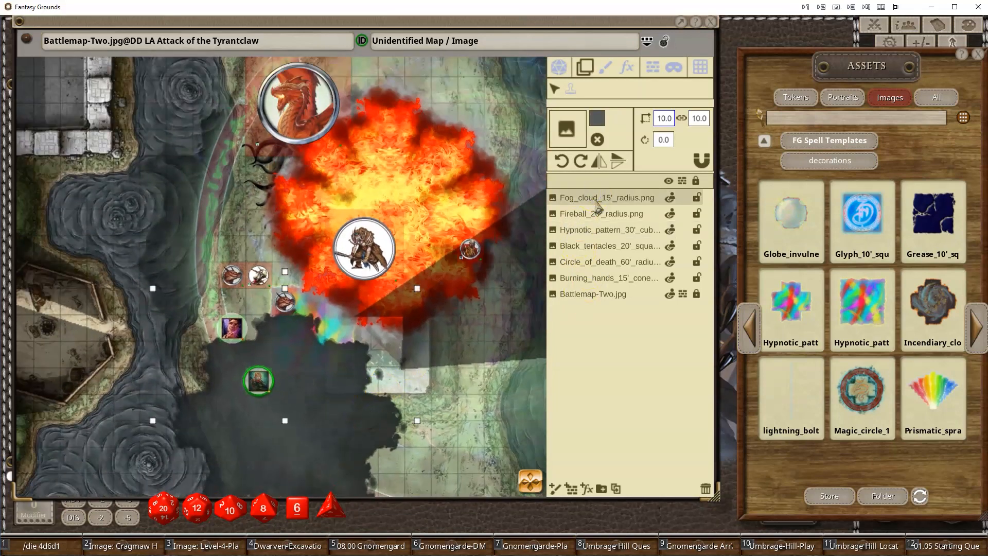
{"action": "left_click", "coordinate": [706, 488]}
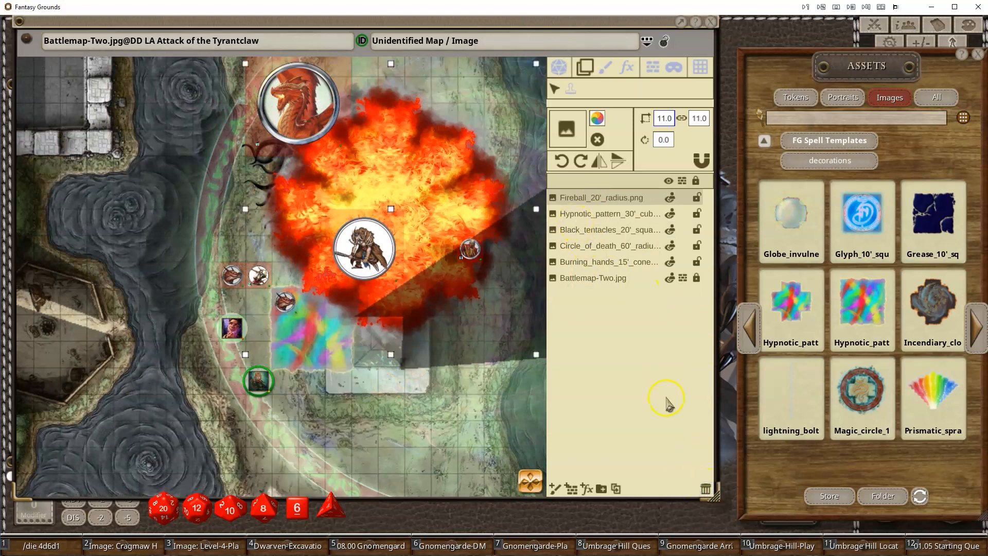
{"action": "left_click", "coordinate": [706, 487]}
{"action": "left_click", "coordinate": [706, 487]}
{"action": "left_click", "coordinate": [706, 487]}
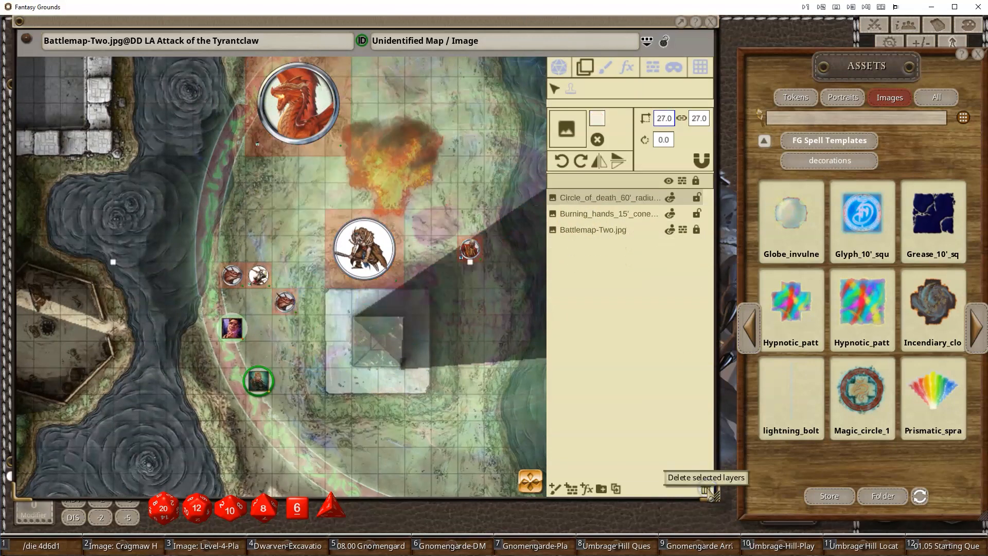
{"action": "left_click", "coordinate": [707, 488]}
{"action": "left_click", "coordinate": [706, 488]}
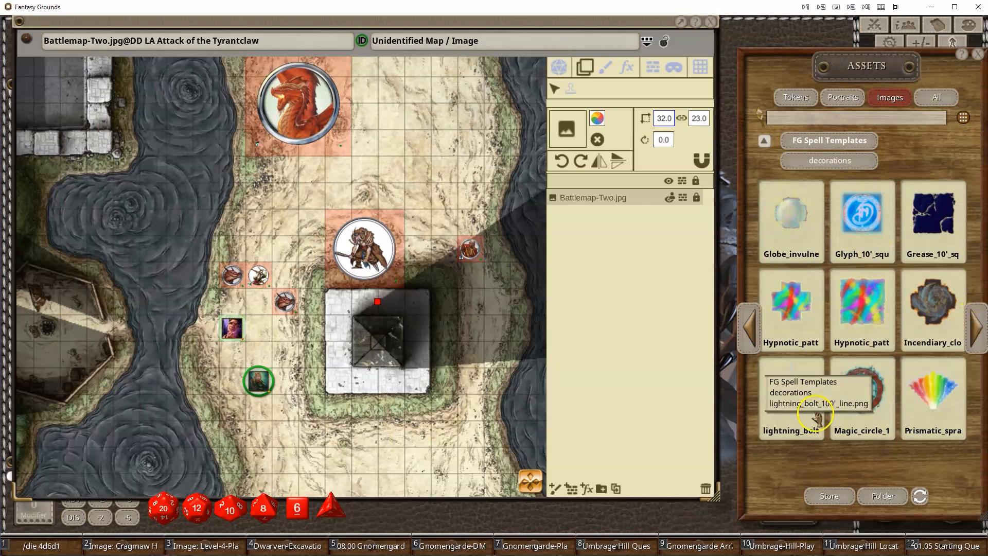
- Place the lightning_bolt_100'_line template, about 2 by 20, and rotate it to 45 degrees
{"action": "left_click_drag", "start_coordinate": [795, 398], "coordinate": [432, 382]}
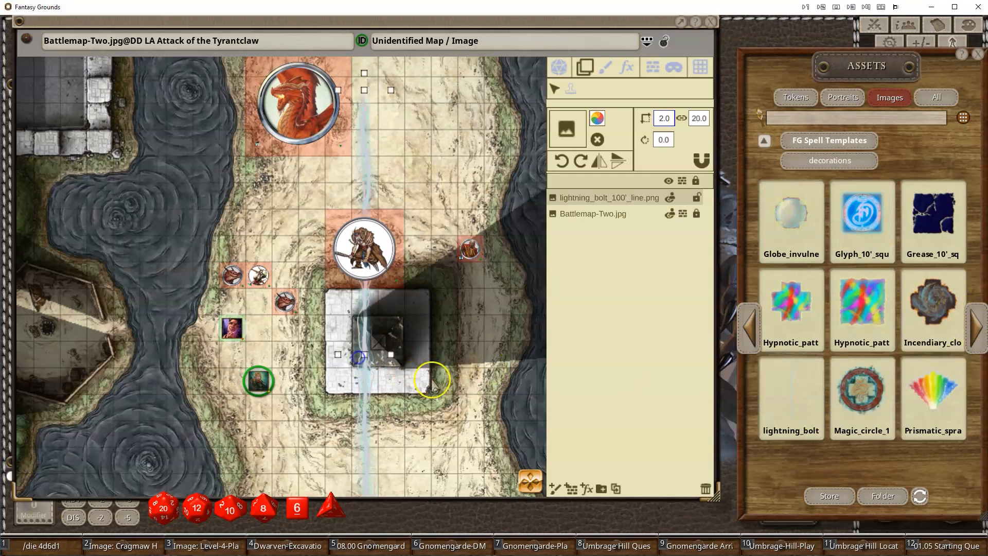
{"action": "left_click_drag", "start_coordinate": [364, 383], "coordinate": [307, 520]}
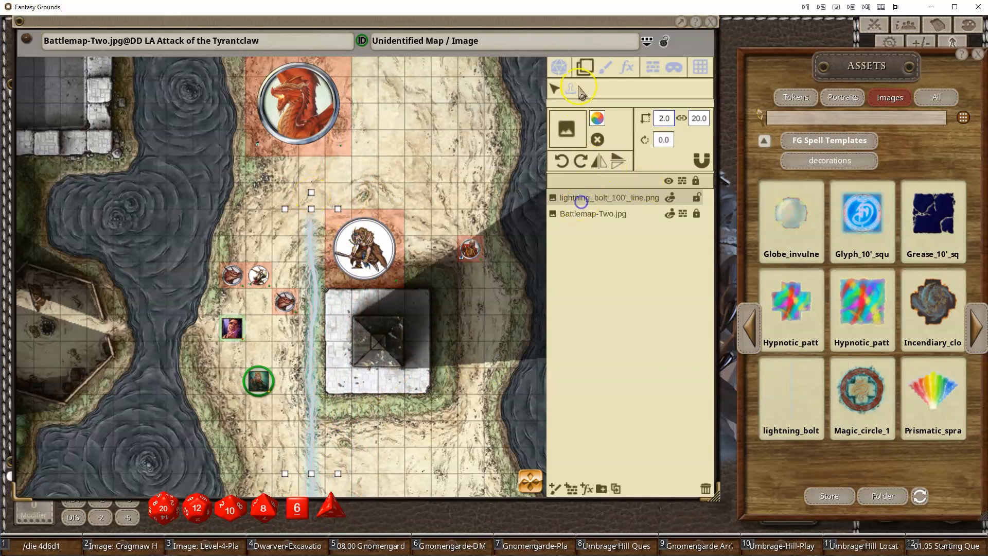
{"action": "left_click", "coordinate": [582, 169]}
{"action": "left_click_drag", "start_coordinate": [397, 324], "coordinate": [513, 131]}
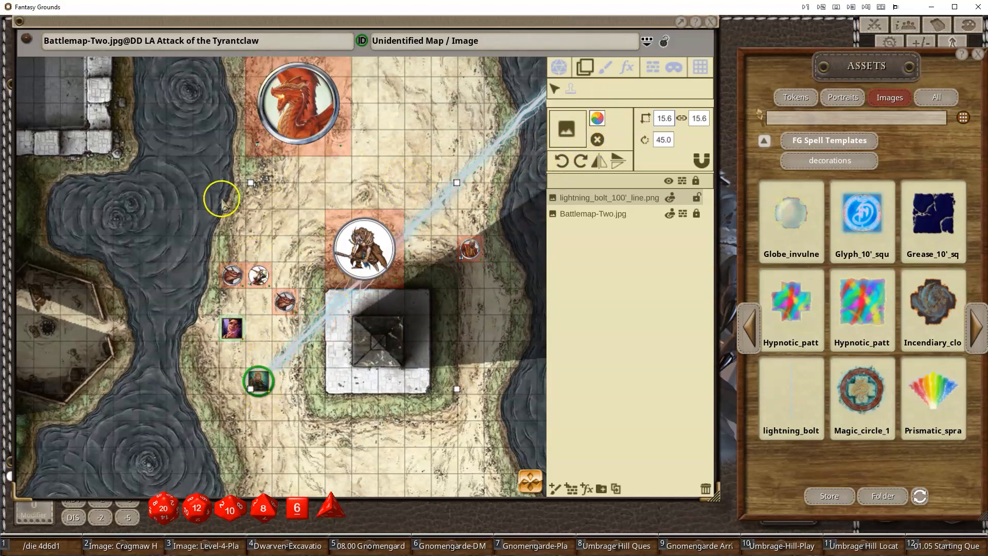
- Move the lightning bolt so it starts at the ranger, then delete it
{"action": "left_click_drag", "start_coordinate": [481, 168], "coordinate": [386, 250]}
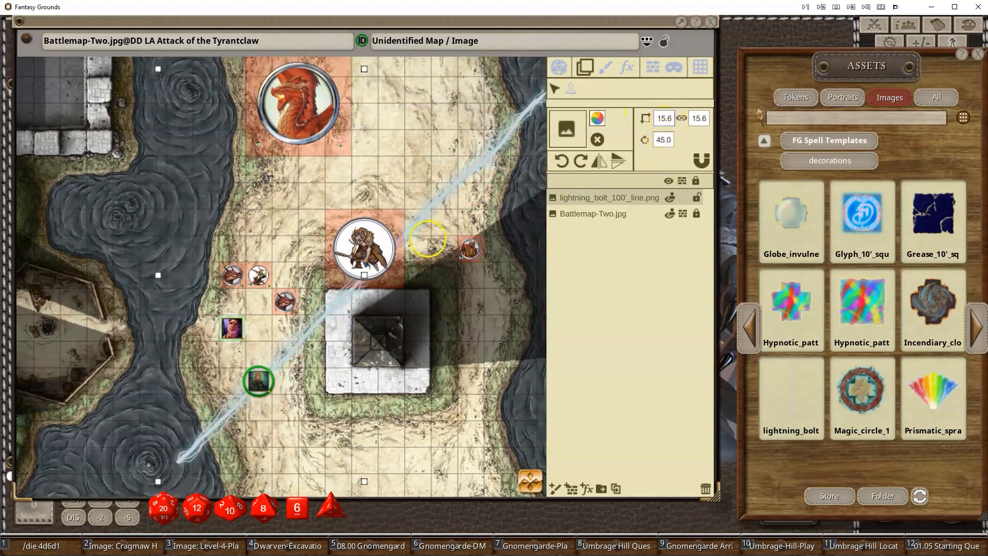
{"action": "left_click", "coordinate": [665, 141]}
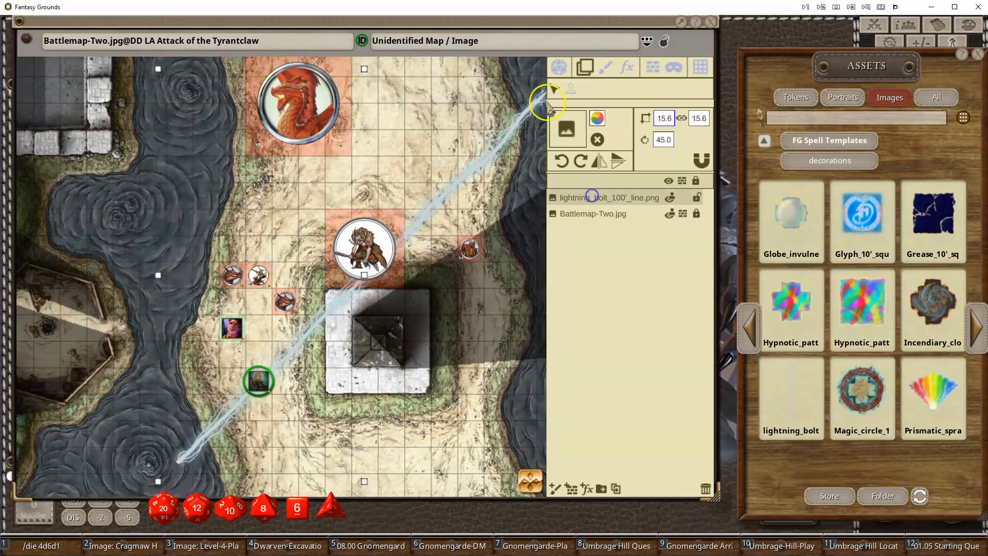
{"action": "left_click_drag", "start_coordinate": [471, 168], "coordinate": [327, 256]}
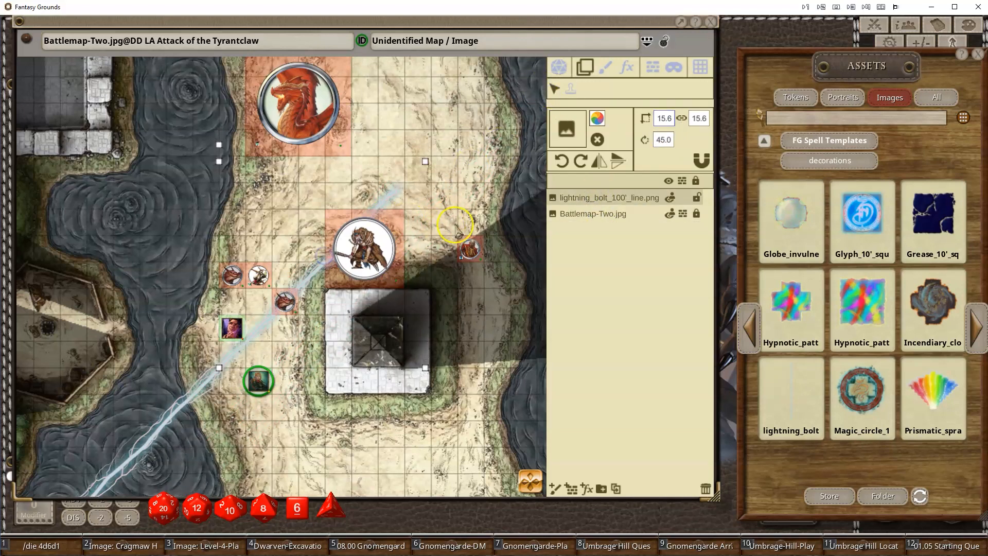
{"action": "key", "text": "Delete"}
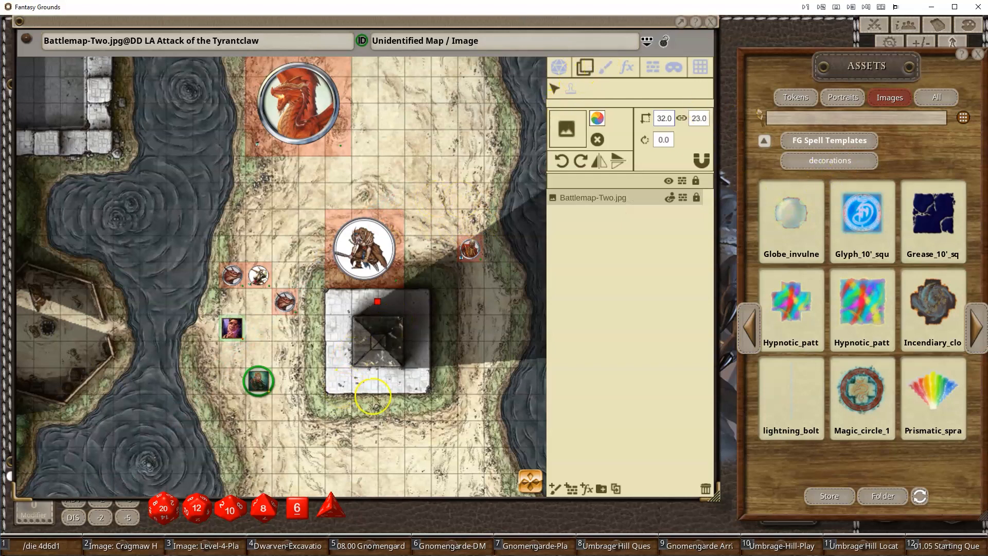
- Draw a 60' pointer arrow from the ranger northward past the dragon
{"action": "right_click", "coordinate": [336, 399]}
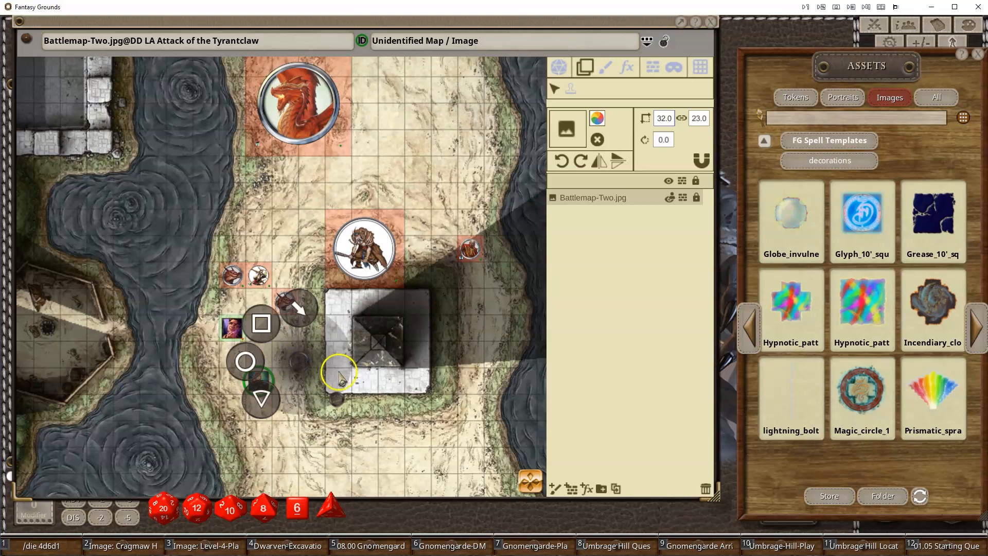
{"action": "left_click", "coordinate": [304, 310]}
{"action": "scroll", "coordinate": [369, 362], "scroll_direction": "down", "scroll_amount": 2}
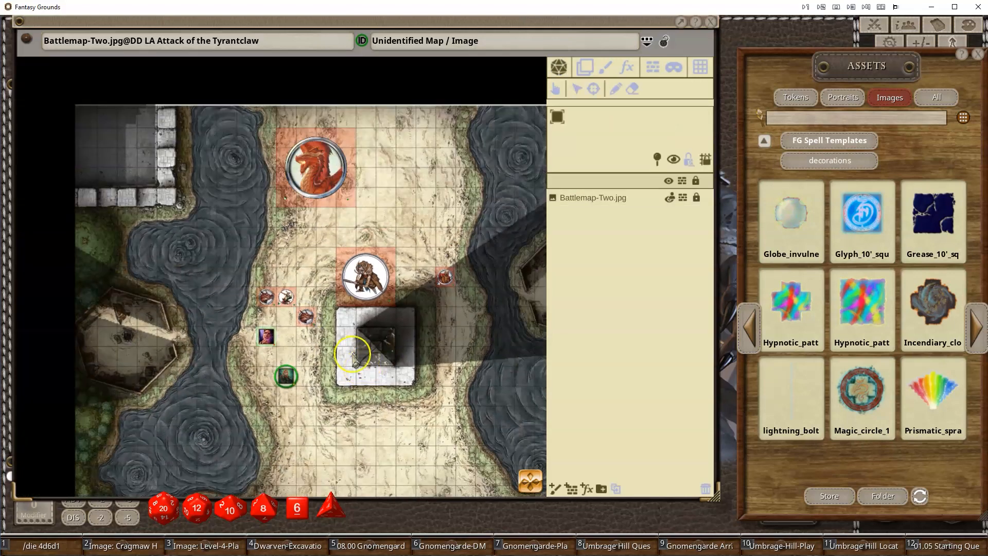
{"action": "mouse_move", "coordinate": [330, 316]}
{"action": "left_mouse_down"}
{"action": "mouse_move", "coordinate": [445, 166]}
{"action": "mouse_move", "coordinate": [452, 149]}
{"action": "mouse_move", "coordinate": [437, 144]}
{"action": "mouse_move", "coordinate": [454, 139]}
{"action": "left_mouse_up"}
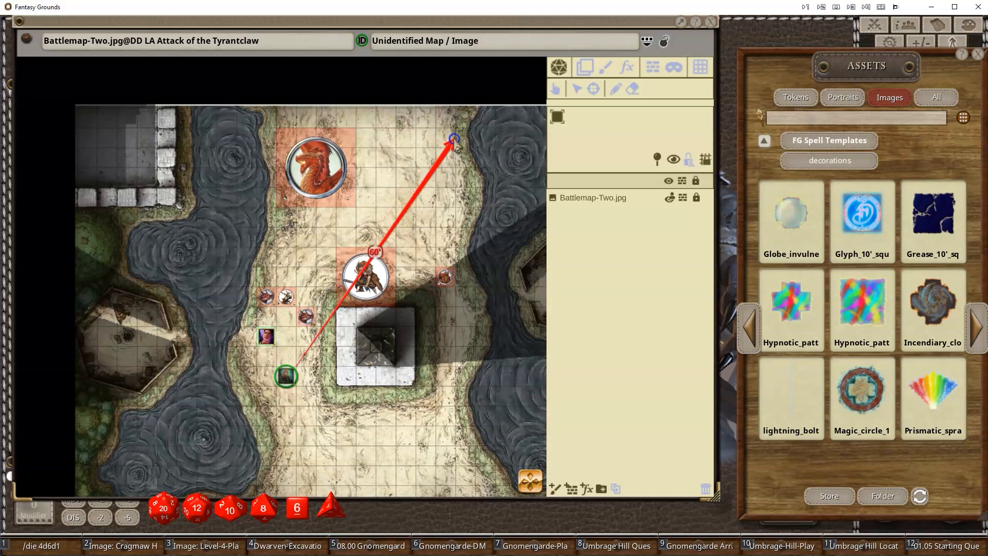
{"action": "left_click_drag", "start_coordinate": [416, 135], "coordinate": [365, 132]}
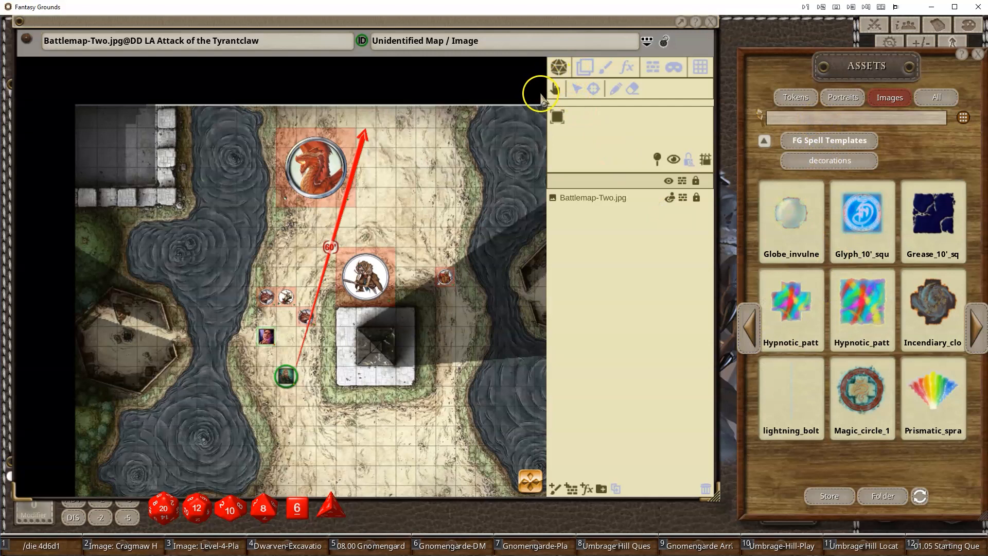
- Switch to painting and paint the lightning bolt image along the pointer from the ranger
{"action": "left_click", "coordinate": [606, 68]}
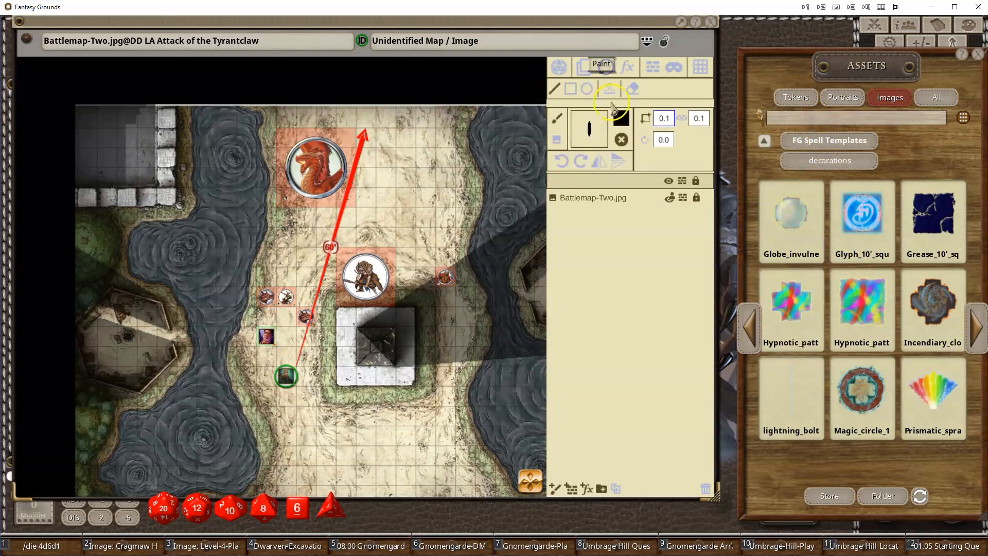
{"action": "mouse_move", "coordinate": [791, 395]}
{"action": "left_mouse_down"}
{"action": "mouse_move", "coordinate": [591, 139]}
{"action": "mouse_move", "coordinate": [607, 157]}
{"action": "left_mouse_up"}
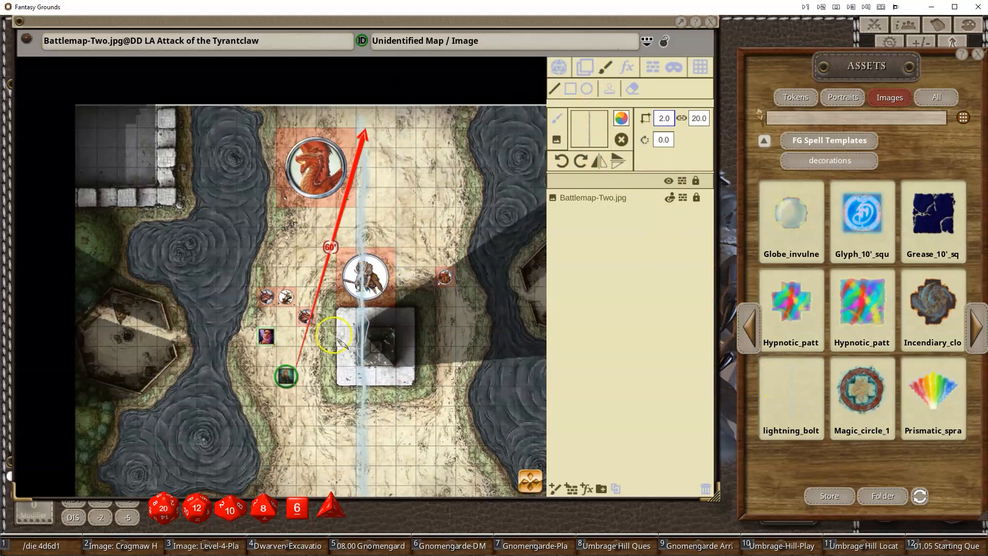
{"action": "left_click", "coordinate": [294, 369]}
{"action": "mouse_move", "coordinate": [296, 369]}
{"action": "left_mouse_down"}
{"action": "mouse_move", "coordinate": [321, 252]}
{"action": "mouse_move", "coordinate": [366, 131]}
{"action": "left_mouse_up"}
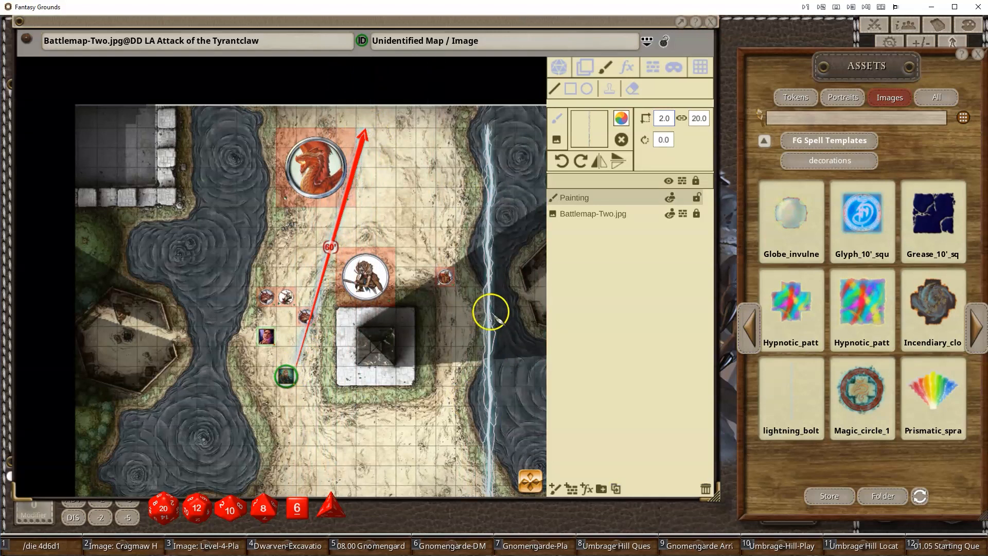
- Remove the pointer arrow from the map
{"action": "left_click", "coordinate": [560, 69]}
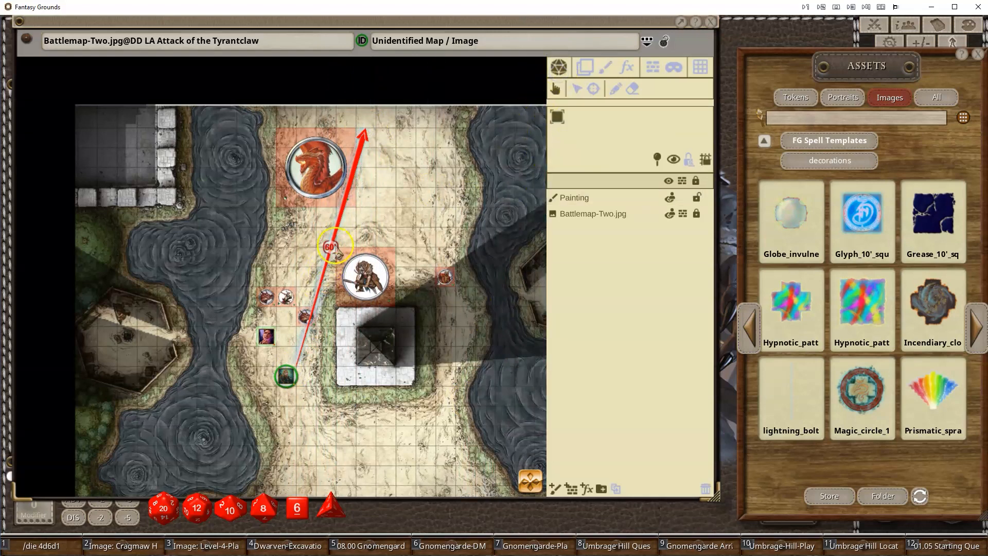
{"action": "right_click", "coordinate": [352, 225]}
{"action": "left_click", "coordinate": [319, 183]}
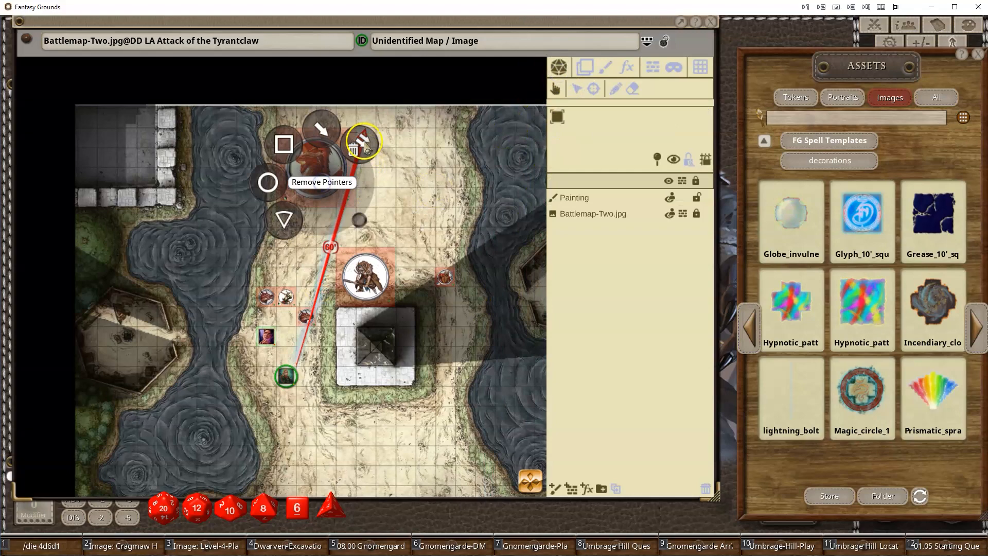
{"action": "left_click", "coordinate": [359, 139]}
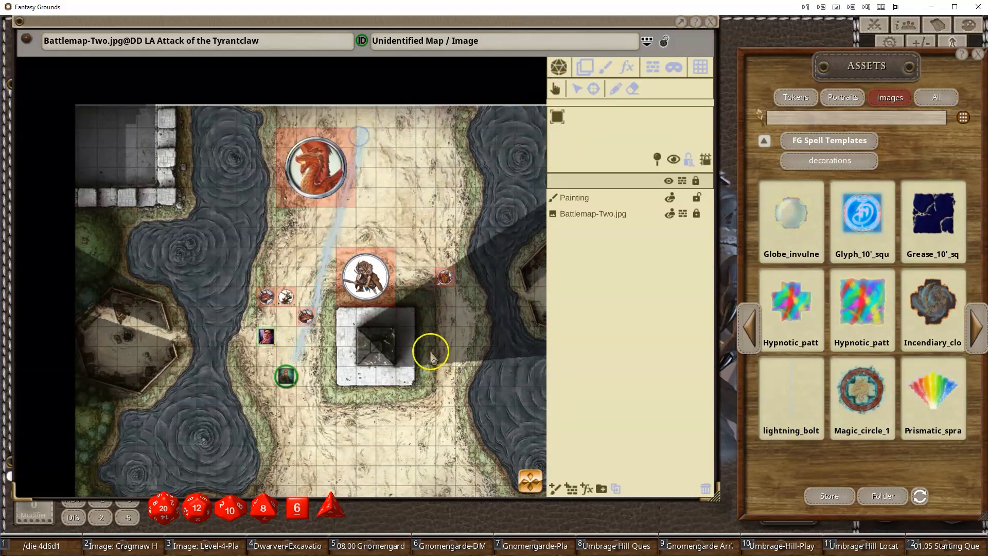
- Open the brushes folder of FG Spell Templates and load blade_barrier as the paint brush
{"action": "scroll", "coordinate": [368, 337], "scroll_direction": "up", "scroll_amount": 3}
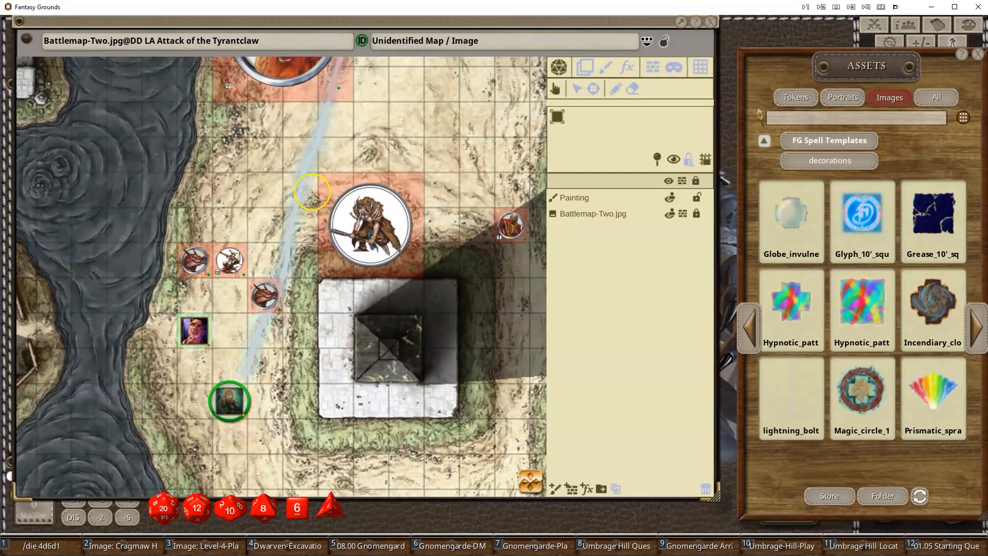
{"action": "scroll", "coordinate": [288, 350], "scroll_direction": "down", "scroll_amount": 3}
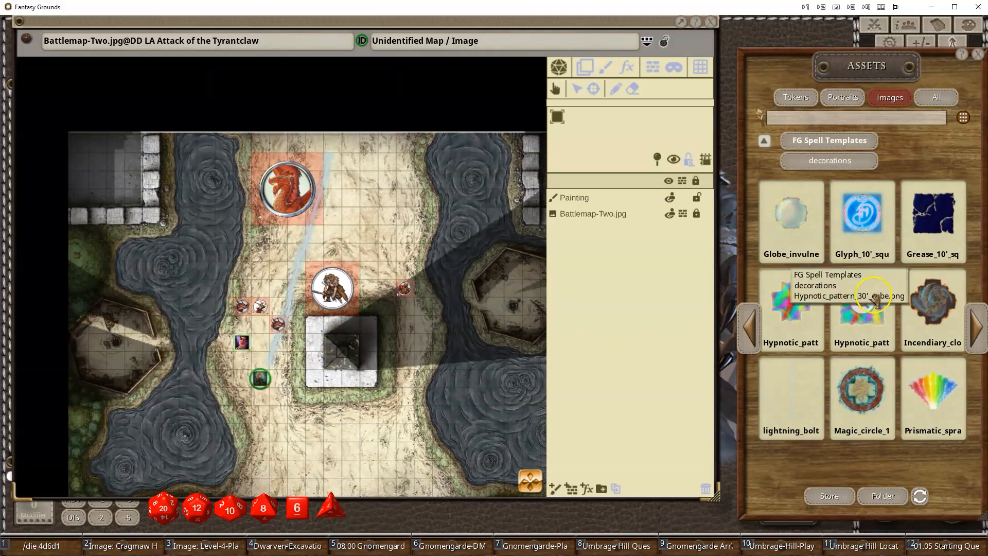
{"action": "left_click", "coordinate": [838, 141]}
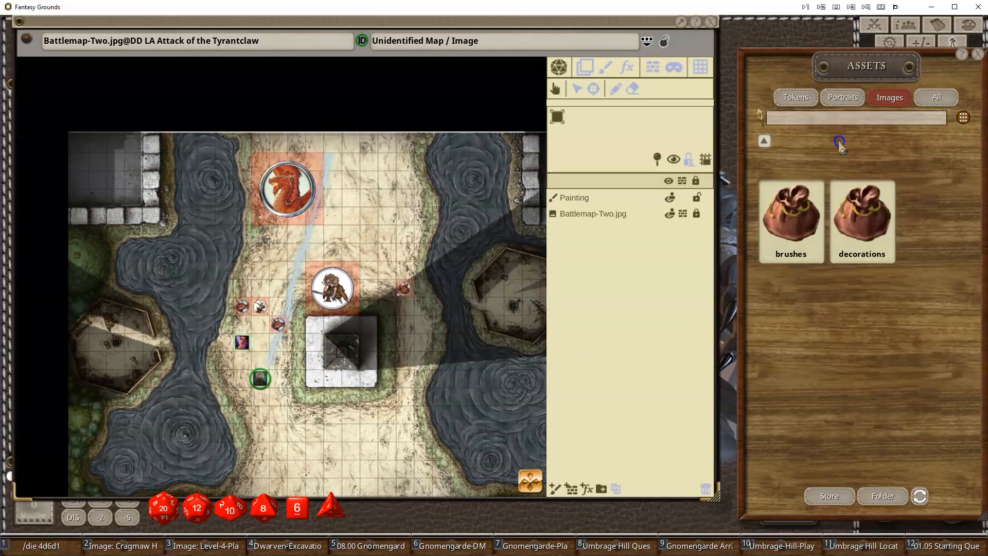
{"action": "left_click", "coordinate": [791, 211]}
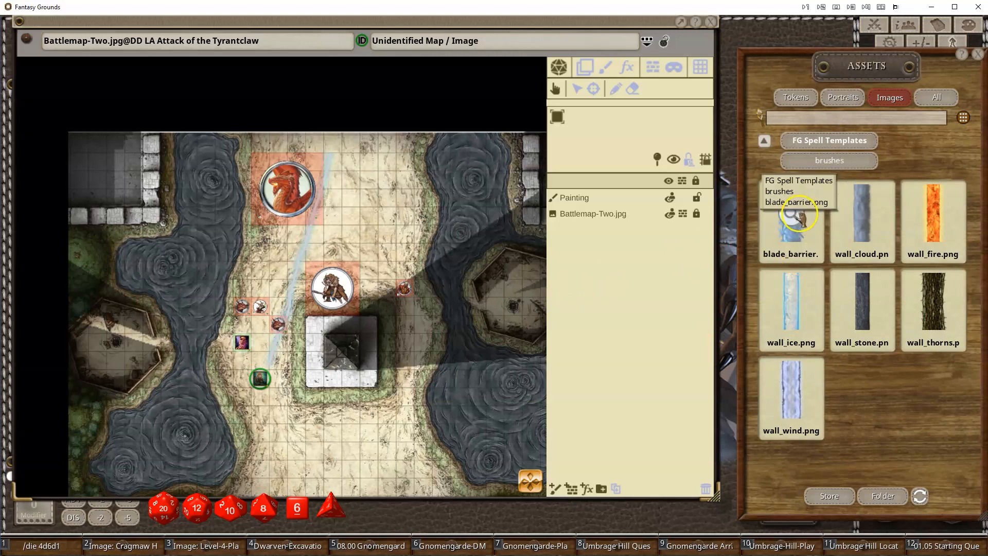
{"action": "left_click", "coordinate": [607, 76]}
{"action": "mouse_move", "coordinate": [777, 206]}
{"action": "left_mouse_down"}
{"action": "mouse_move", "coordinate": [640, 139]}
{"action": "mouse_move", "coordinate": [589, 127]}
{"action": "left_mouse_up"}
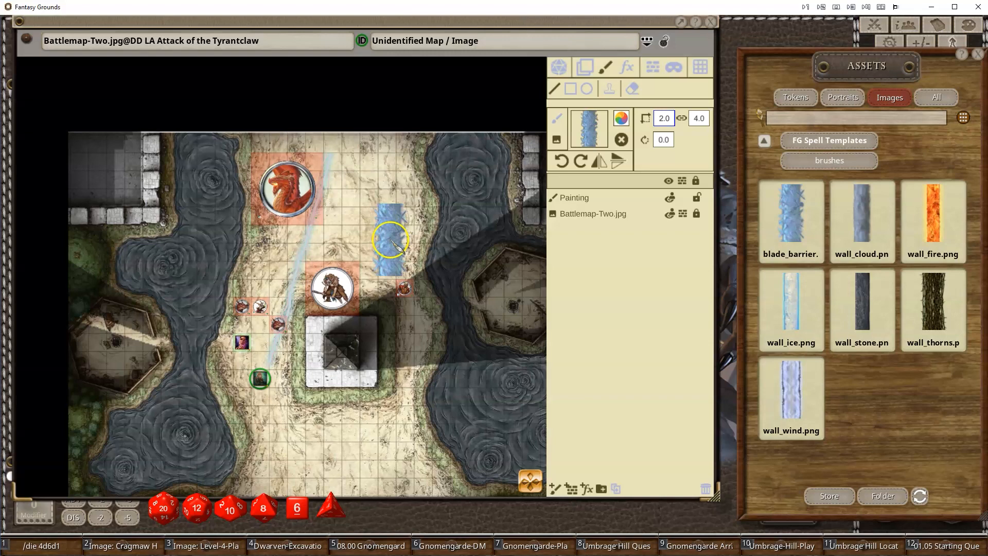
- Paint a blade barrier wall enclosing the dragon and the bugbear
{"action": "scroll", "coordinate": [360, 247], "scroll_direction": "down", "scroll_amount": 3}
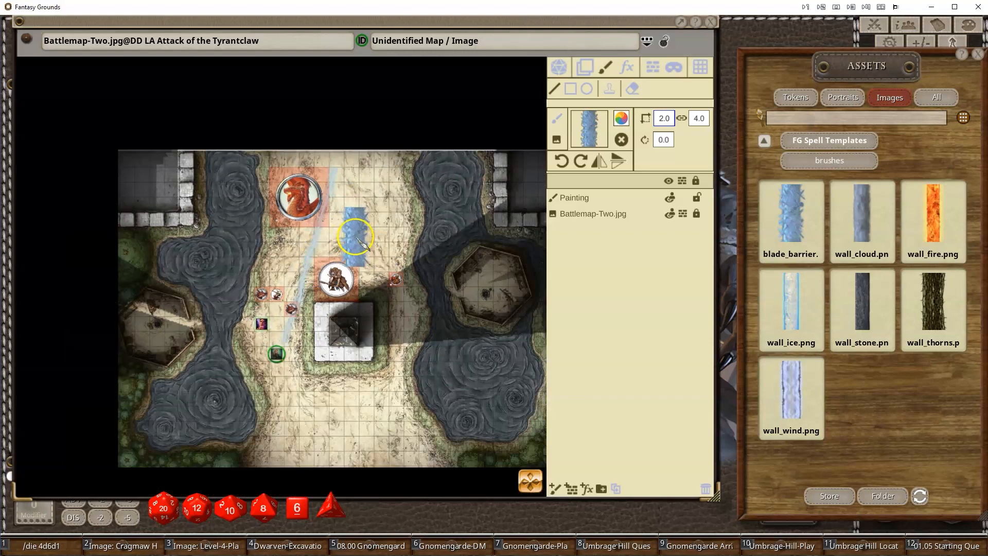
{"action": "scroll", "coordinate": [362, 250], "scroll_direction": "up", "scroll_amount": 2}
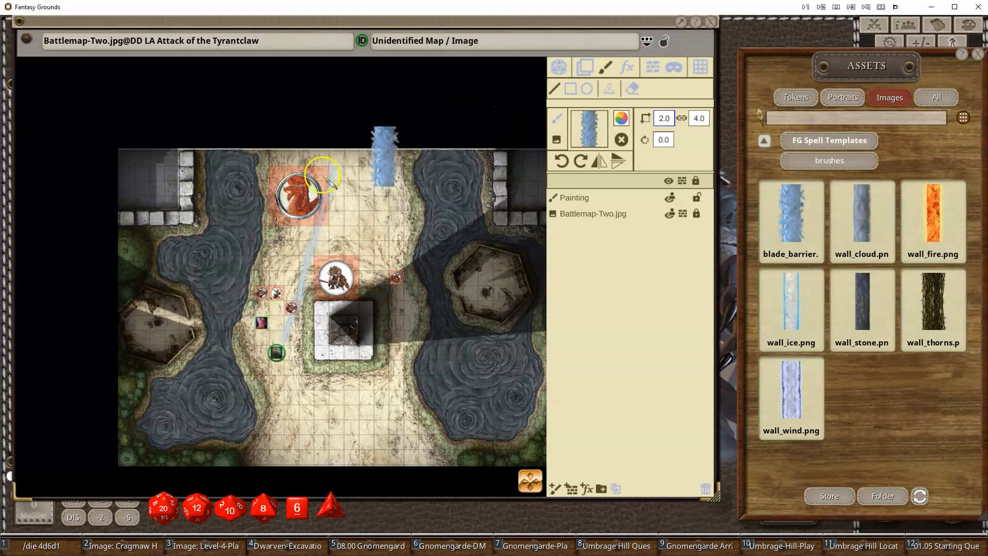
{"action": "scroll", "coordinate": [253, 195], "scroll_direction": "up", "scroll_amount": 3}
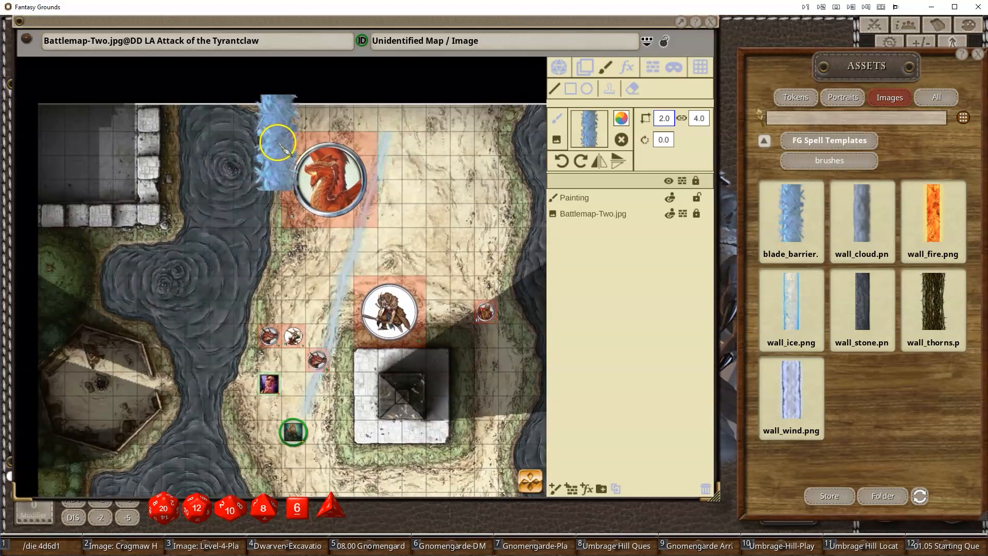
{"action": "left_click_drag", "start_coordinate": [277, 155], "coordinate": [445, 158]}
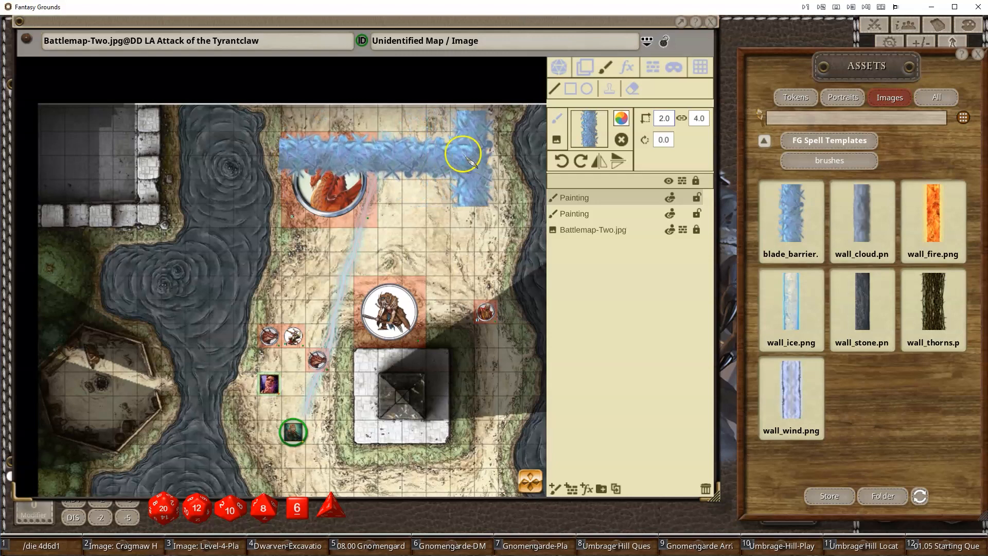
{"action": "mouse_move", "coordinate": [402, 155]}
{"action": "left_mouse_down"}
{"action": "mouse_move", "coordinate": [392, 314]}
{"action": "mouse_move", "coordinate": [497, 253]}
{"action": "mouse_move", "coordinate": [509, 308]}
{"action": "mouse_move", "coordinate": [490, 377]}
{"action": "mouse_move", "coordinate": [504, 373]}
{"action": "mouse_move", "coordinate": [274, 358]}
{"action": "mouse_move", "coordinate": [309, 363]}
{"action": "mouse_move", "coordinate": [259, 328]}
{"action": "mouse_move", "coordinate": [245, 177]}
{"action": "mouse_move", "coordinate": [256, 148]}
{"action": "mouse_move", "coordinate": [283, 148]}
{"action": "left_mouse_up"}
{"action": "right_click", "coordinate": [506, 369]}
{"action": "right_click", "coordinate": [259, 328]}
{"action": "right_click", "coordinate": [261, 150]}
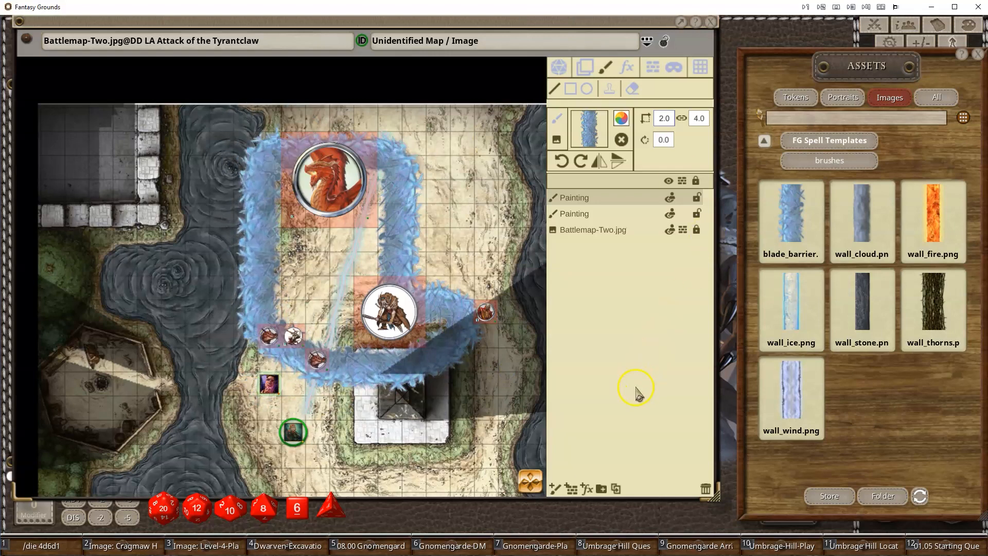
- Load the wall_fire brush and paint a short fire wall in the water south-west of the ranger
{"action": "scroll", "coordinate": [493, 371], "scroll_direction": "down", "scroll_amount": 2}
{"action": "scroll", "coordinate": [457, 398], "scroll_direction": "up", "scroll_amount": 5}
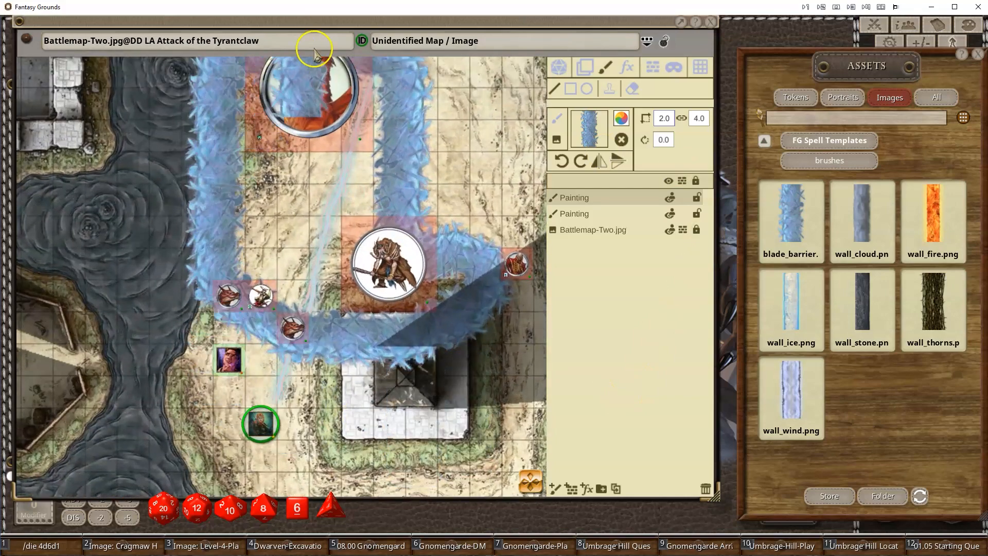
{"action": "scroll", "coordinate": [115, 209], "scroll_direction": "up", "scroll_amount": 3}
{"action": "scroll", "coordinate": [158, 126], "scroll_direction": "down", "scroll_amount": 3}
{"action": "scroll", "coordinate": [161, 264], "scroll_direction": "down", "scroll_amount": 2}
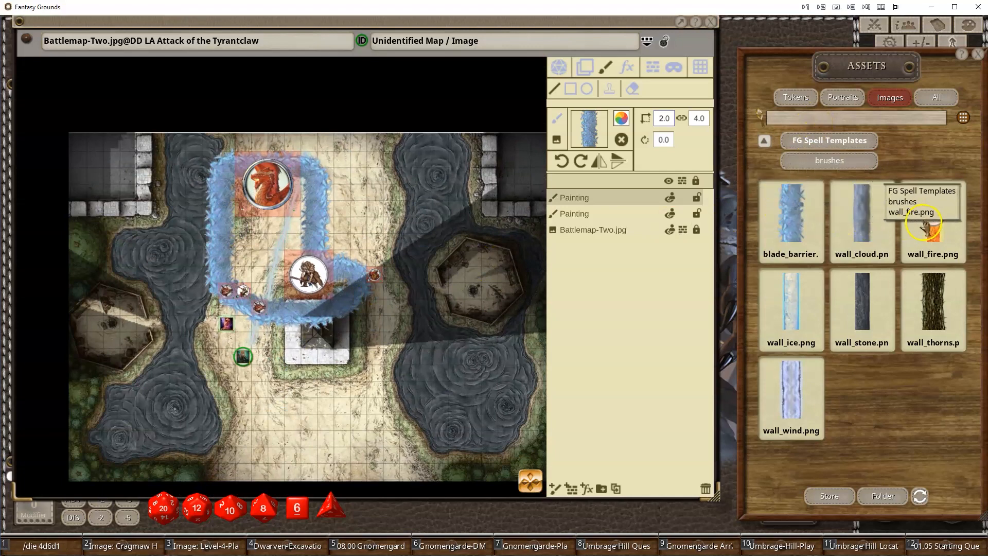
{"action": "scroll", "coordinate": [296, 355], "scroll_direction": "up", "scroll_amount": 2}
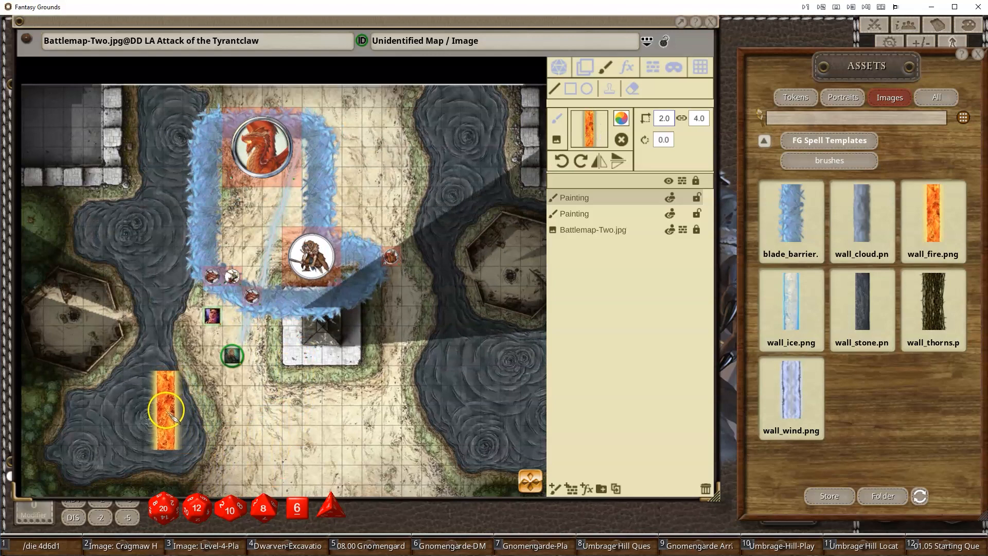
- Paint a long winding fire wall from the south-west water across the map, past the pyramid and up north
{"action": "mouse_move", "coordinate": [168, 408]}
{"action": "left_mouse_down"}
{"action": "mouse_move", "coordinate": [219, 403]}
{"action": "mouse_move", "coordinate": [254, 458]}
{"action": "mouse_move", "coordinate": [281, 470]}
{"action": "mouse_move", "coordinate": [330, 474]}
{"action": "mouse_move", "coordinate": [386, 451]}
{"action": "mouse_move", "coordinate": [435, 314]}
{"action": "mouse_move", "coordinate": [486, 260]}
{"action": "mouse_move", "coordinate": [458, 170]}
{"action": "mouse_move", "coordinate": [402, 135]}
{"action": "mouse_move", "coordinate": [376, 140]}
{"action": "mouse_move", "coordinate": [332, 177]}
{"action": "mouse_move", "coordinate": [359, 253]}
{"action": "mouse_move", "coordinate": [359, 309]}
{"action": "left_mouse_up"}
{"action": "scroll", "coordinate": [249, 455], "scroll_direction": "up", "scroll_amount": 5}
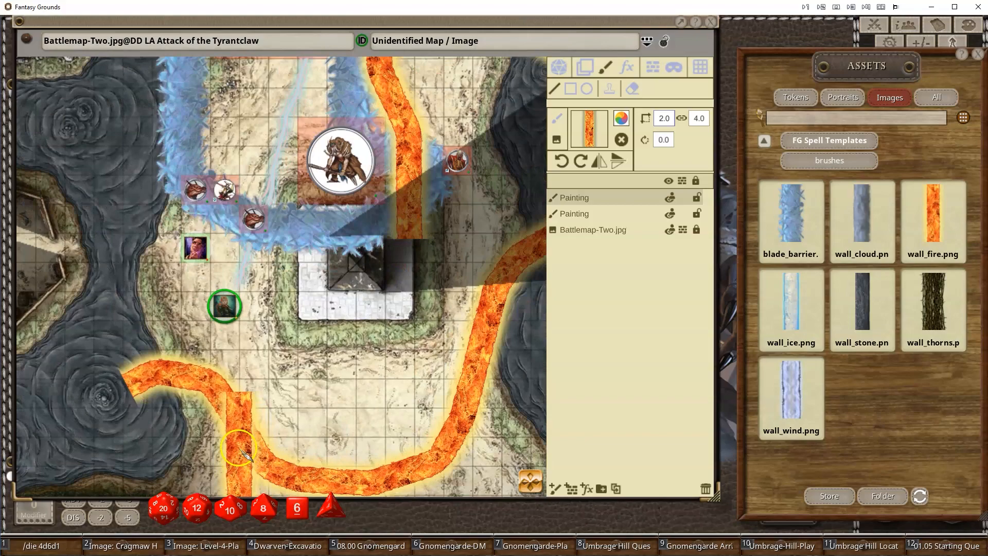
{"action": "scroll", "coordinate": [245, 417], "scroll_direction": "down", "scroll_amount": 5}
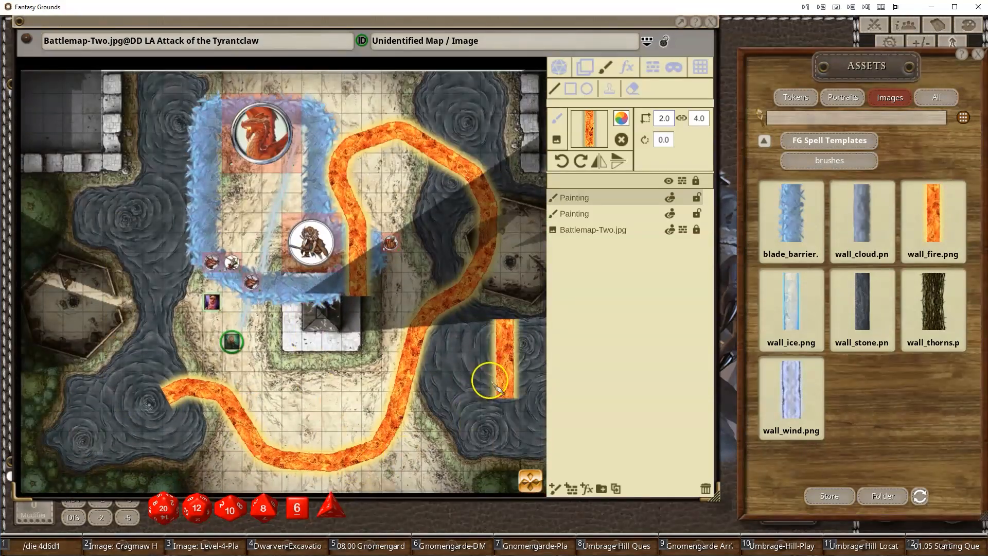
{"action": "scroll", "coordinate": [384, 296], "scroll_direction": "up", "scroll_amount": 2}
{"action": "scroll", "coordinate": [294, 412], "scroll_direction": "down", "scroll_amount": 5}
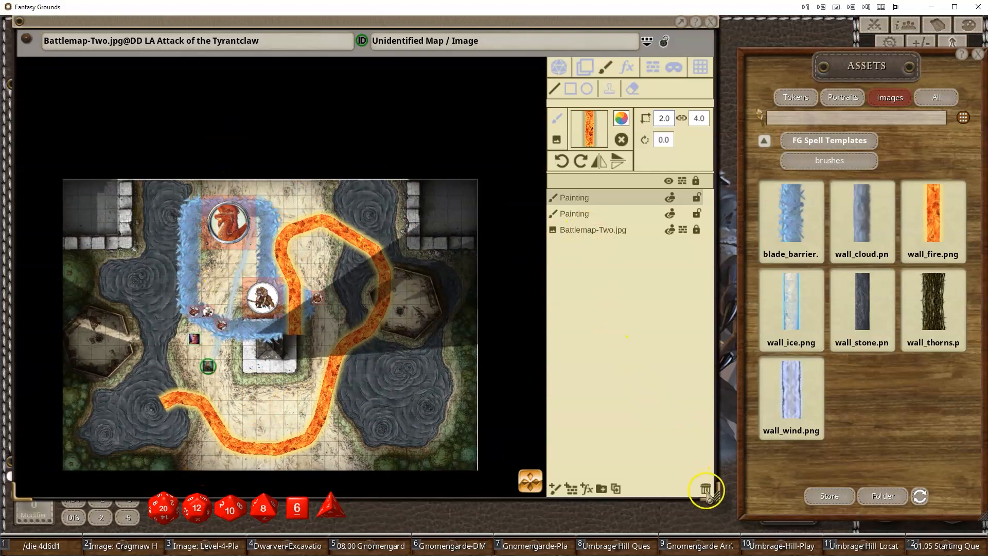
- Select both painting layers and delete them from the map
{"action": "left_click", "coordinate": [579, 214]}
{"action": "left_click", "coordinate": [579, 199]}
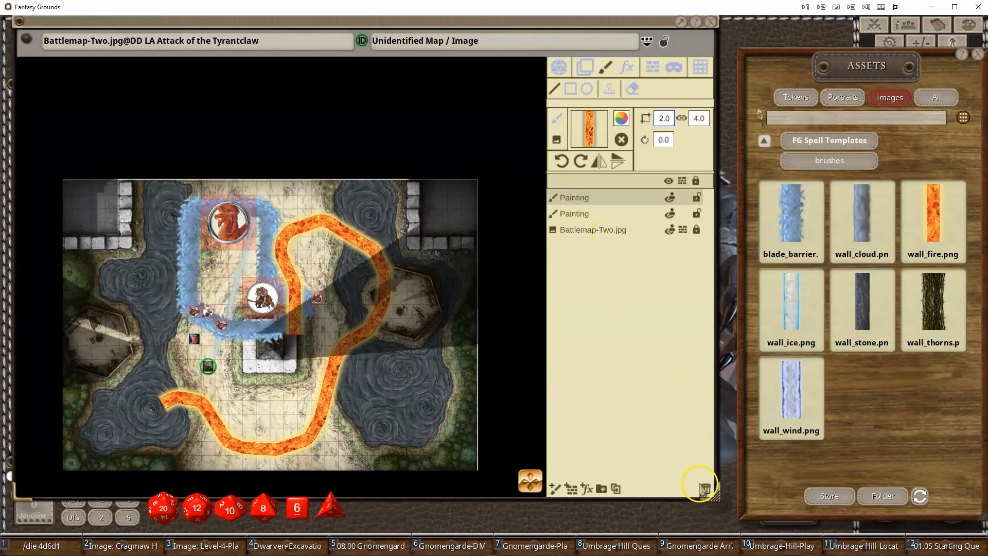
{"action": "left_click", "coordinate": [704, 489]}
{"action": "left_click", "coordinate": [705, 487]}
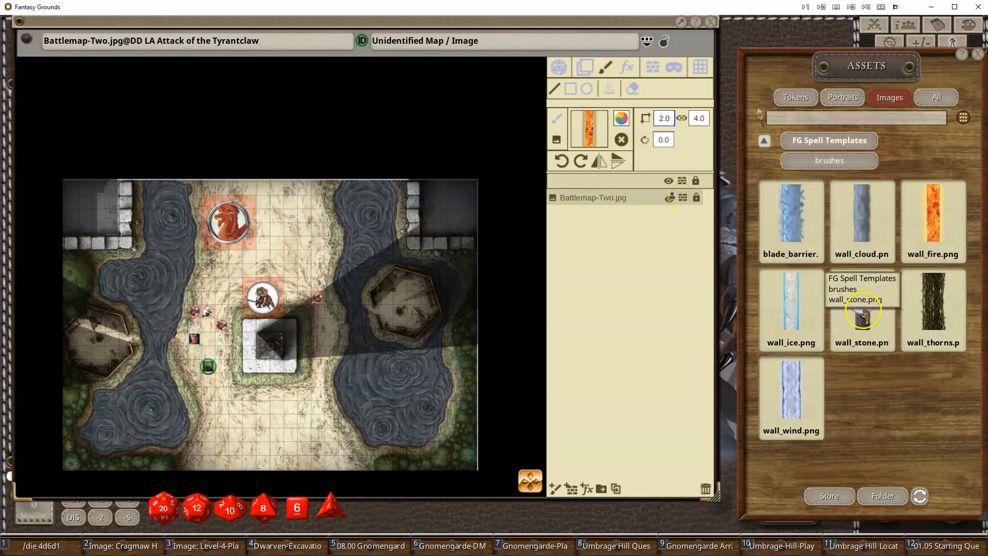
- Paint a stone wall with the wall_stone brush, curving around the bugbear's north and east sides down to the water
{"action": "scroll", "coordinate": [309, 286], "scroll_direction": "up", "scroll_amount": 3}
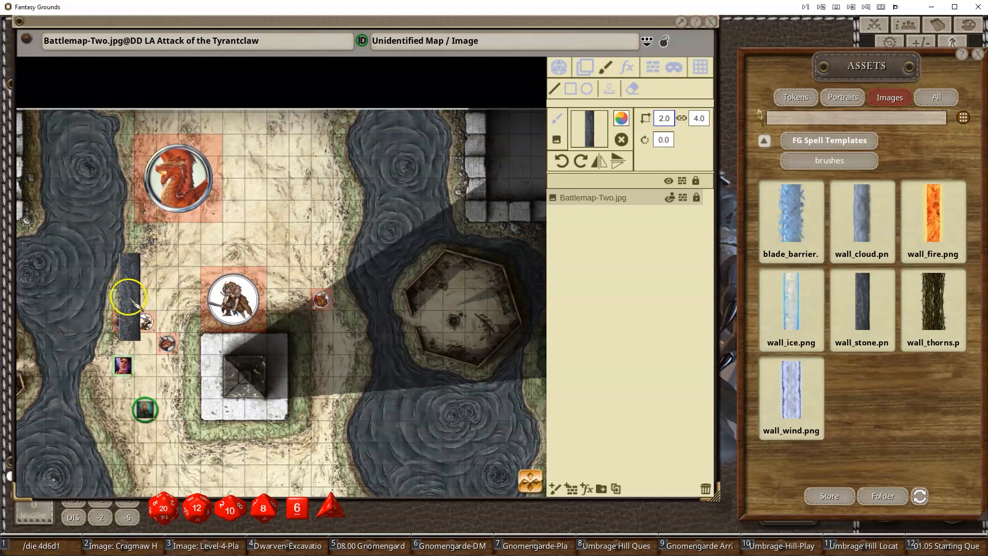
{"action": "mouse_move", "coordinate": [126, 294]}
{"action": "left_mouse_down"}
{"action": "mouse_move", "coordinate": [177, 221]}
{"action": "mouse_move", "coordinate": [188, 231]}
{"action": "mouse_move", "coordinate": [289, 228]}
{"action": "mouse_move", "coordinate": [300, 257]}
{"action": "mouse_move", "coordinate": [299, 410]}
{"action": "mouse_move", "coordinate": [348, 408]}
{"action": "left_mouse_up"}
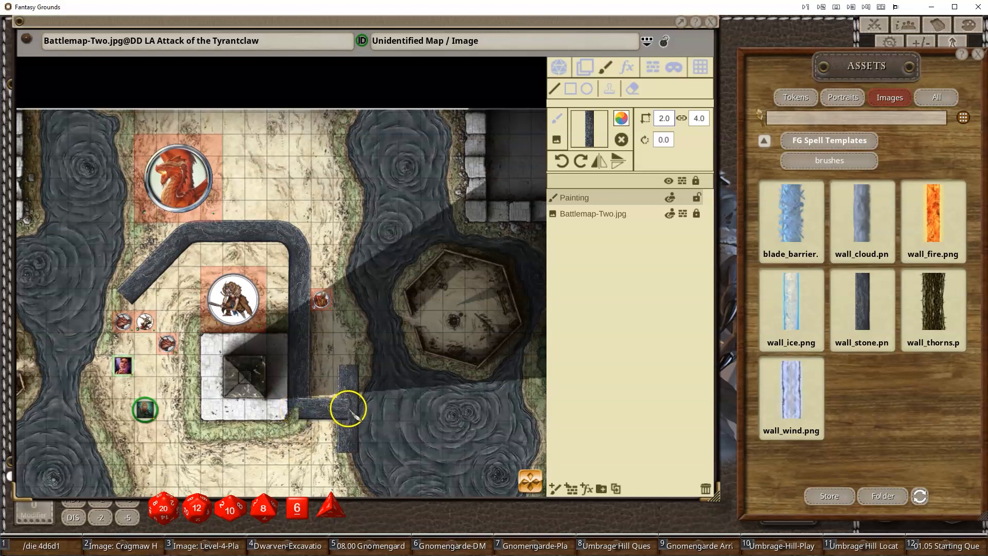
{"action": "double_click", "coordinate": [349, 408]}
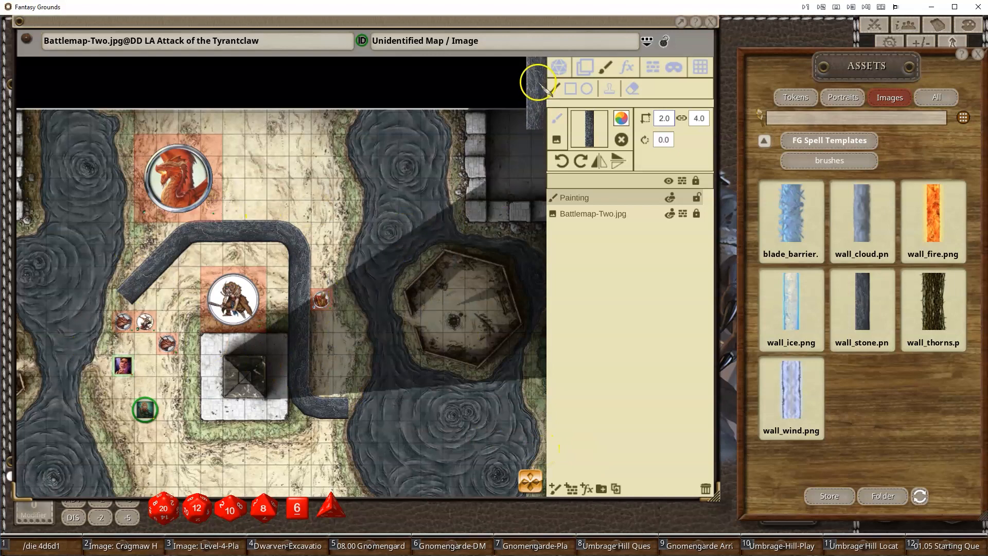
- Select the lich and the ranger tokens to view their line of sight
{"action": "left_click", "coordinate": [558, 67]}
{"action": "left_click", "coordinate": [321, 300]}
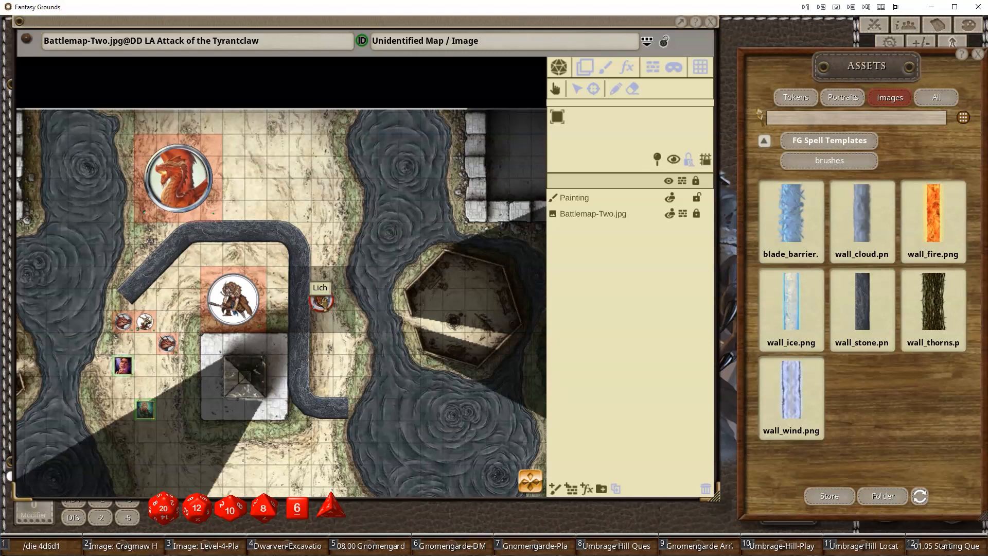
{"action": "left_click", "coordinate": [136, 413]}
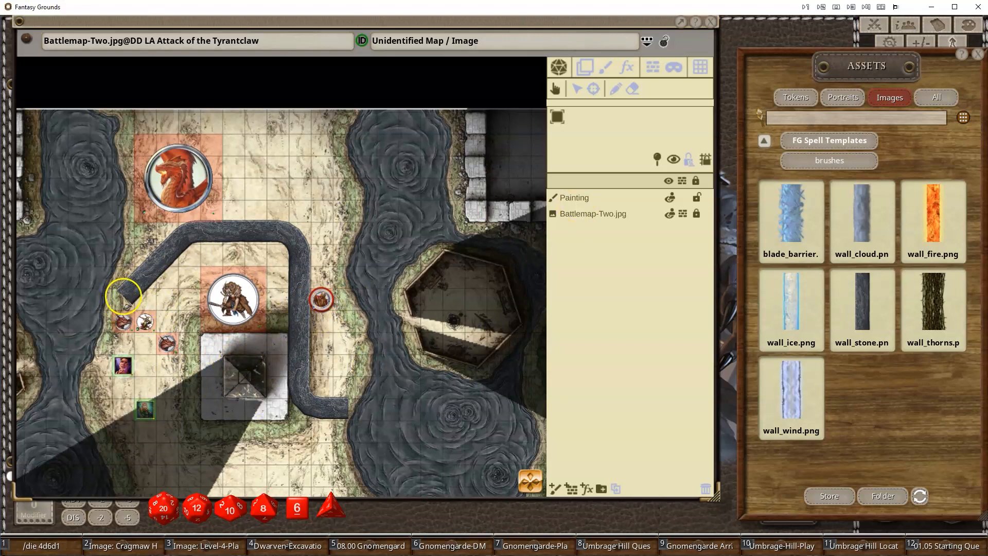
- Generate line-of-sight occluders from the stone wall painting layer
{"action": "left_click", "coordinate": [575, 201]}
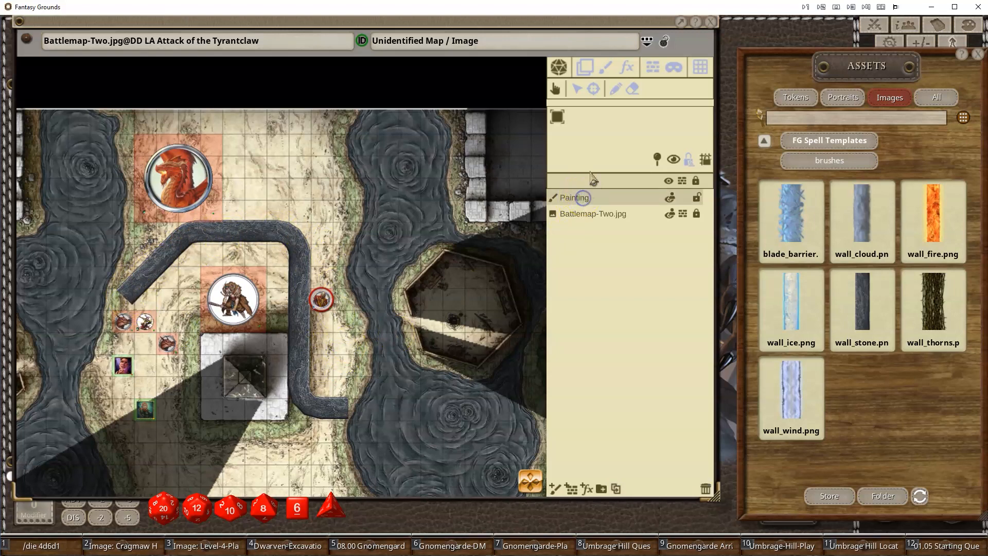
{"action": "left_click", "coordinate": [653, 68]}
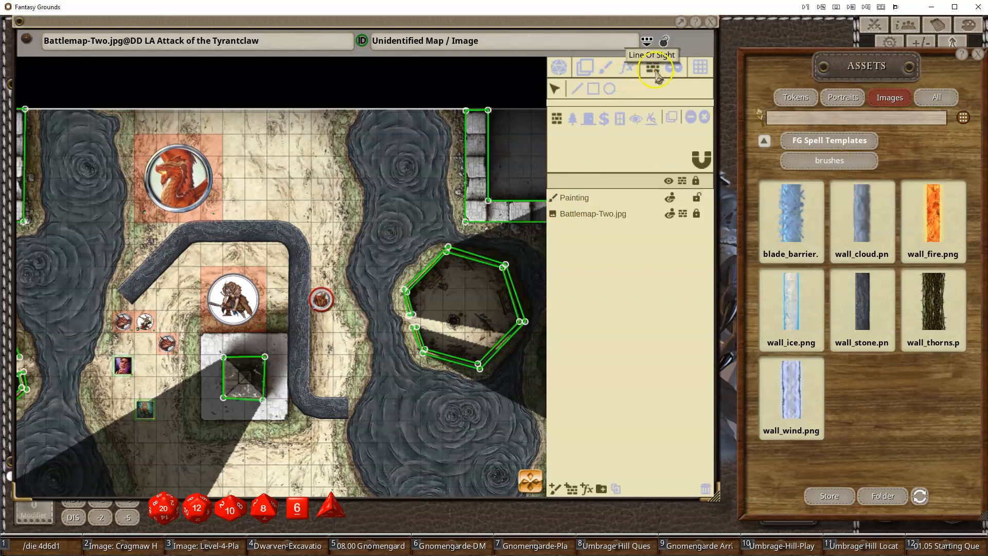
{"action": "left_click", "coordinate": [574, 199]}
{"action": "left_click", "coordinate": [675, 121]}
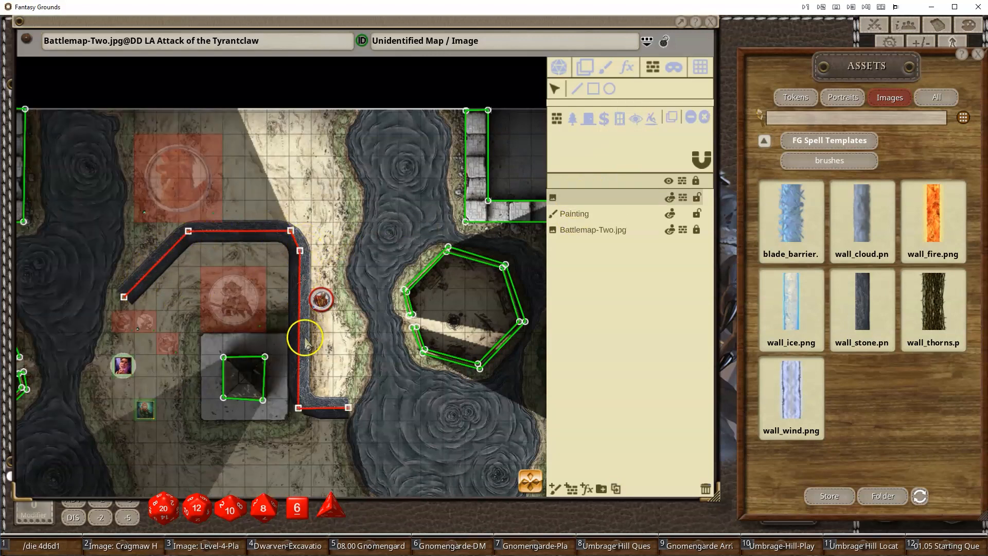
{"action": "scroll", "coordinate": [302, 403], "scroll_direction": "up", "scroll_amount": 3}
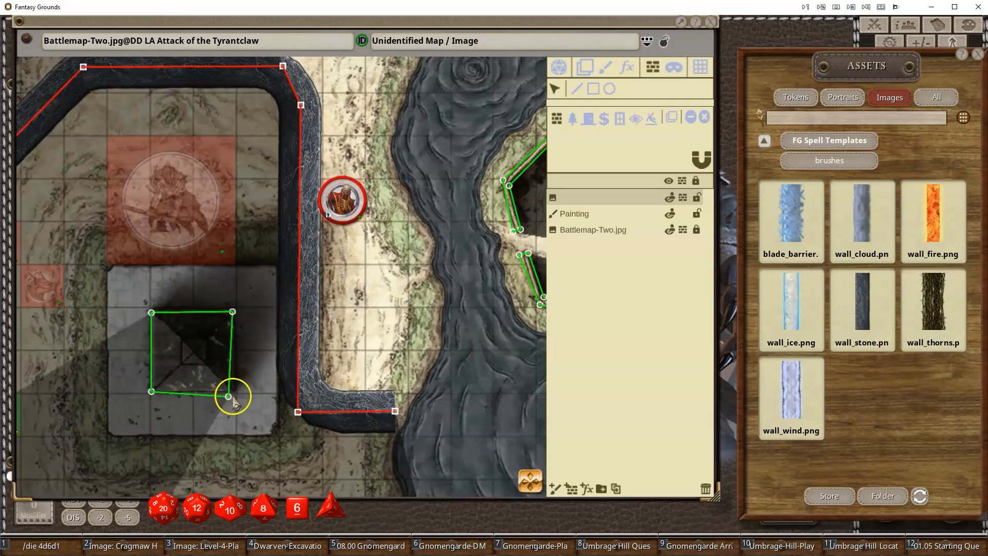
{"action": "scroll", "coordinate": [232, 399], "scroll_direction": "down", "scroll_amount": 3}
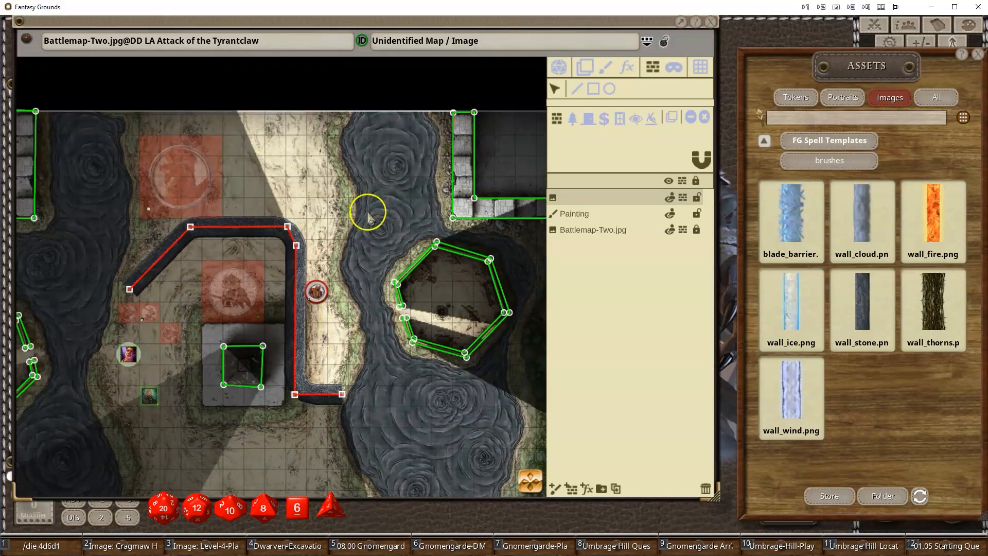
- Select the party and kobold tokens one by one to check how the wall blocks their vision
{"action": "left_click", "coordinate": [561, 68]}
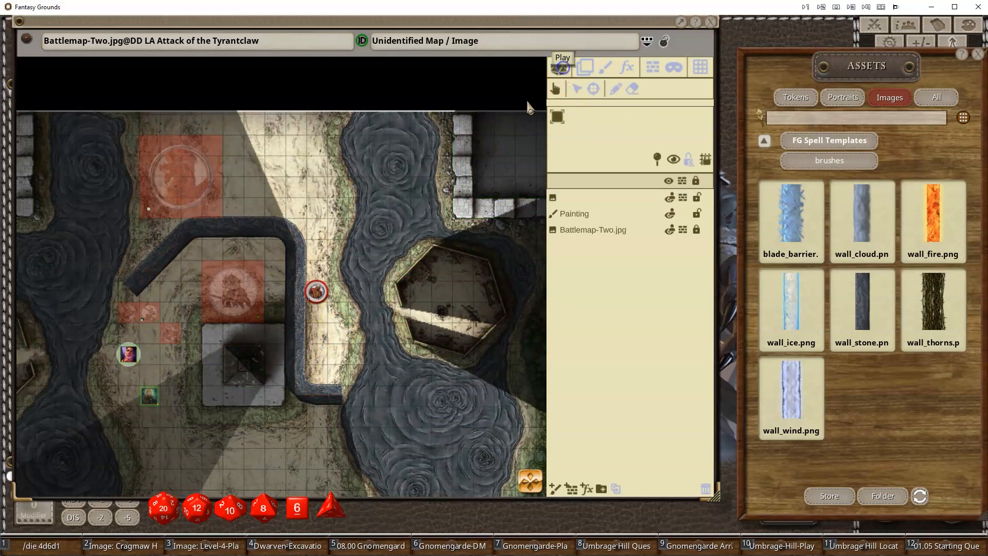
{"action": "left_click", "coordinate": [128, 354]}
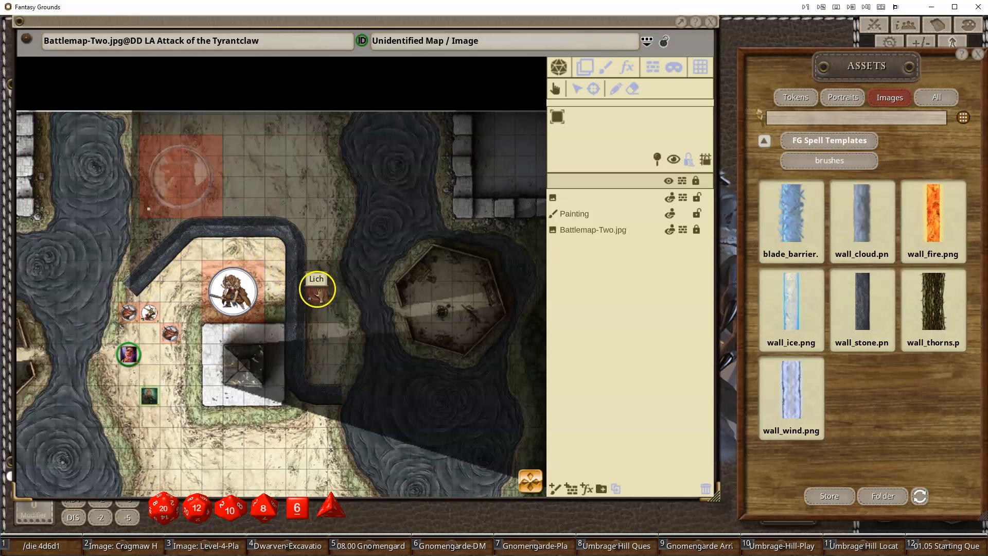
{"action": "left_click", "coordinate": [150, 396]}
{"action": "left_click", "coordinate": [150, 313]}
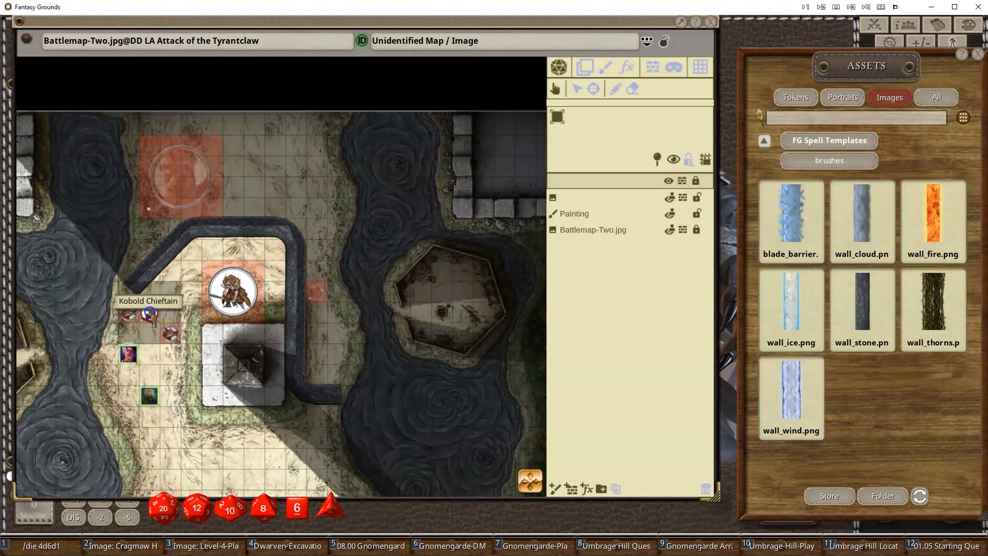
{"action": "left_click", "coordinate": [150, 398]}
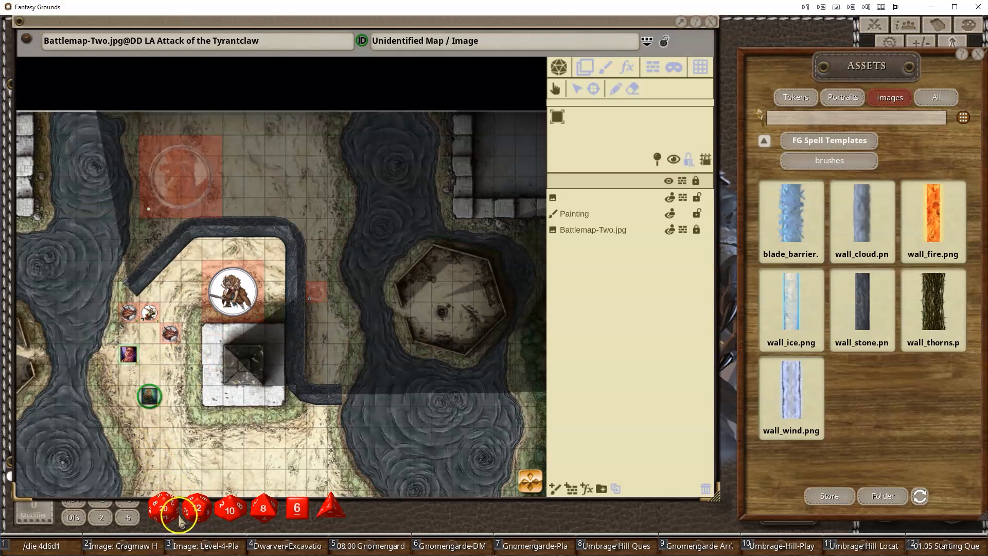
- Delete the occluder layer and the stone wall painting, and toggle the token vision display
{"action": "left_click", "coordinate": [576, 205]}
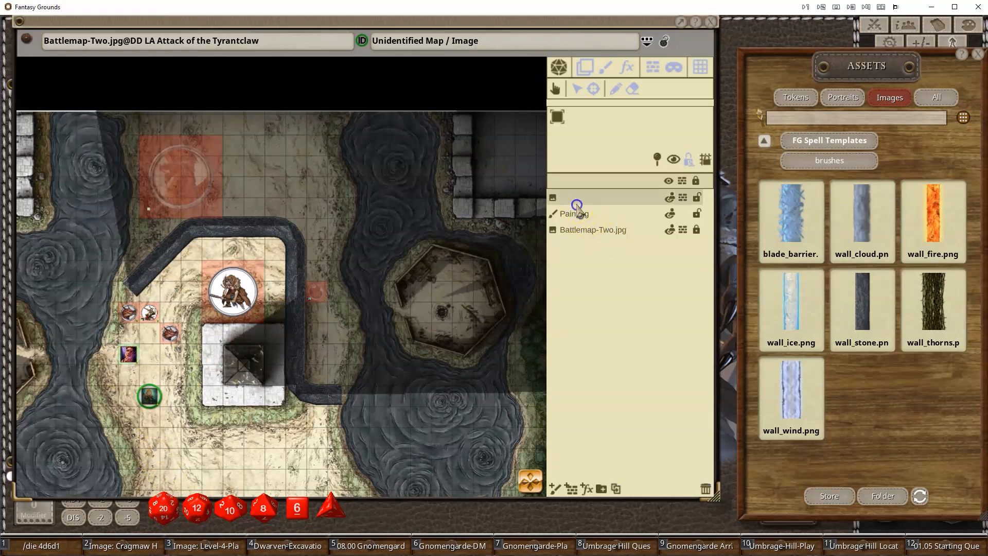
{"action": "left_click", "coordinate": [705, 489]}
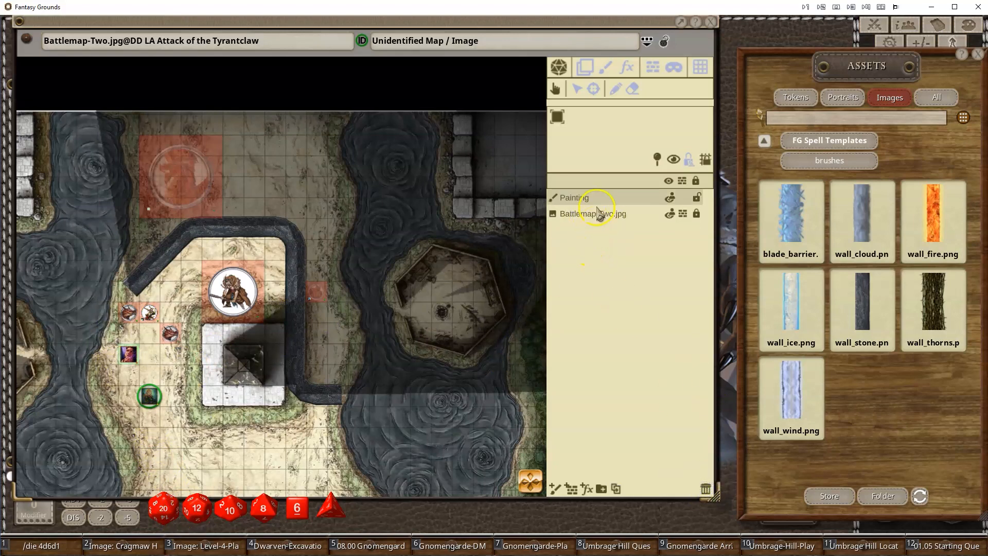
{"action": "left_click", "coordinate": [704, 489]}
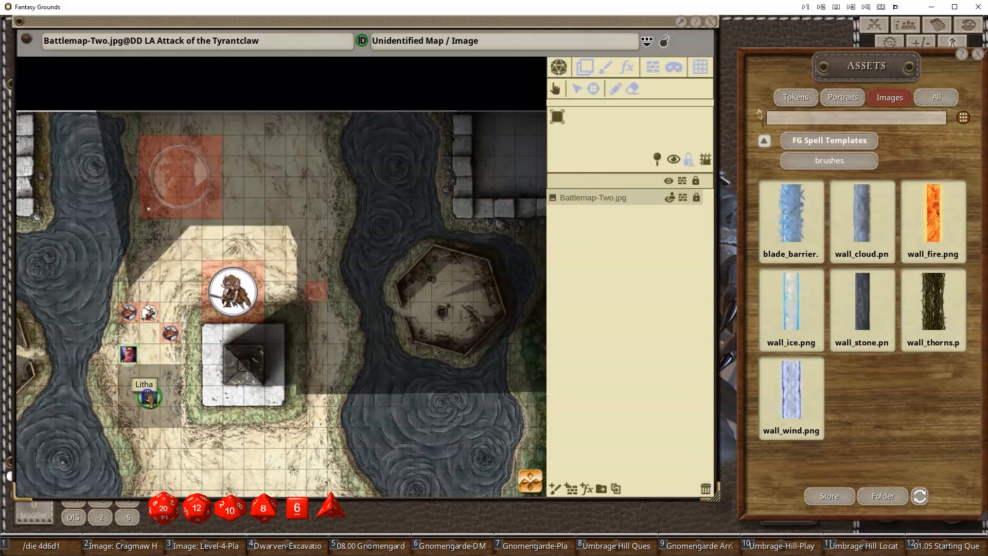
{"action": "left_click", "coordinate": [673, 158]}
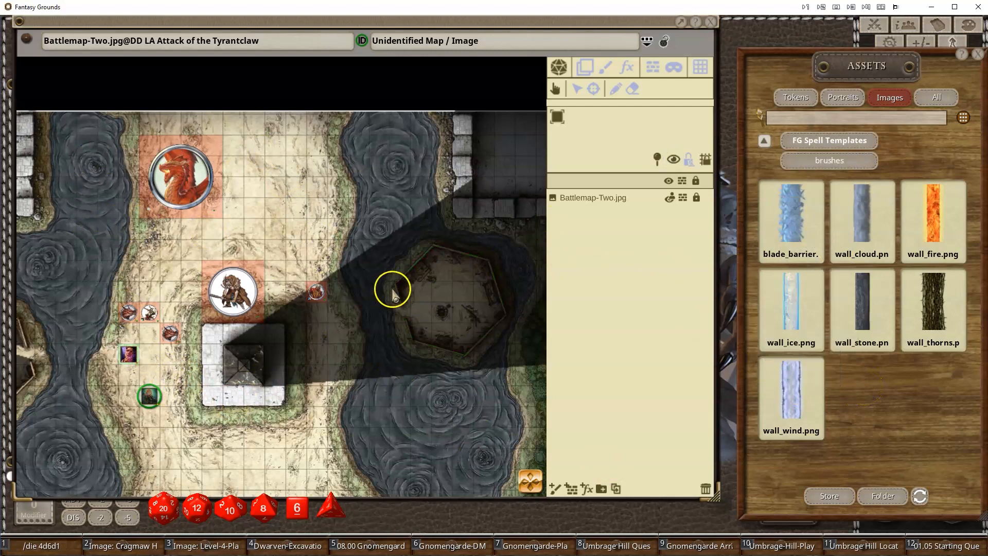
- Open the decorations folder of FG Spell Templates and place the Stinking_cloud image south of the pyramid
{"action": "left_click", "coordinate": [826, 141]}
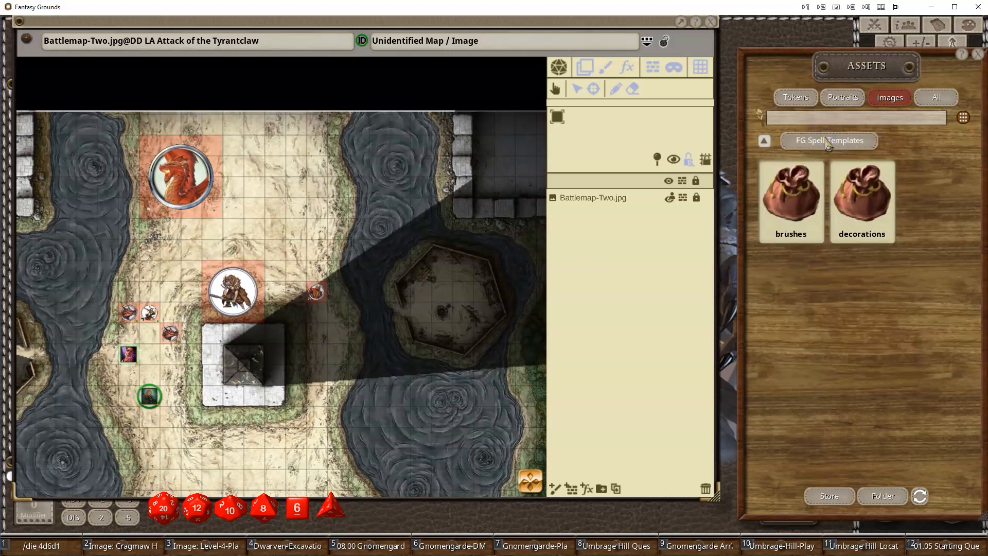
{"action": "left_click", "coordinate": [862, 206]}
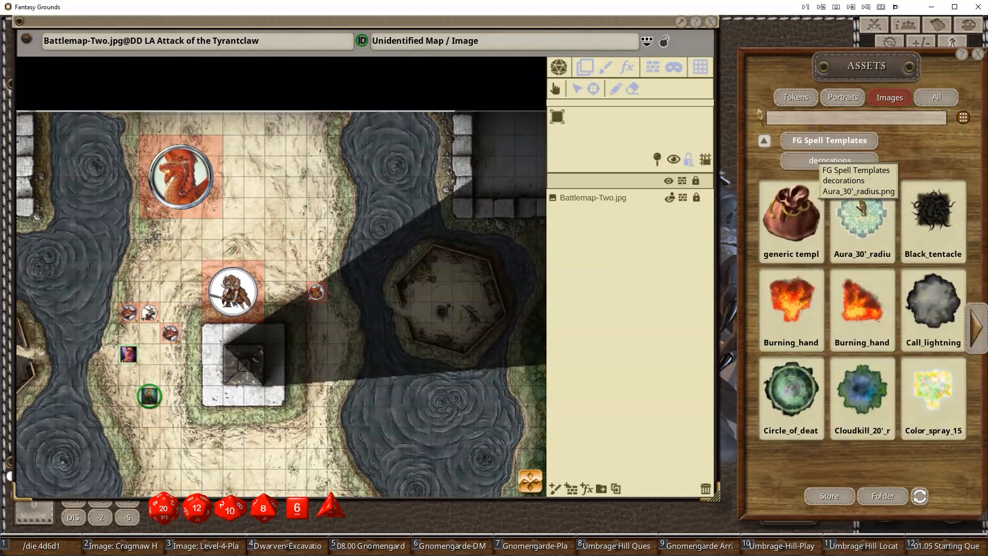
{"action": "left_click", "coordinate": [980, 346]}
{"action": "left_click", "coordinate": [981, 349]}
{"action": "left_click", "coordinate": [981, 350]}
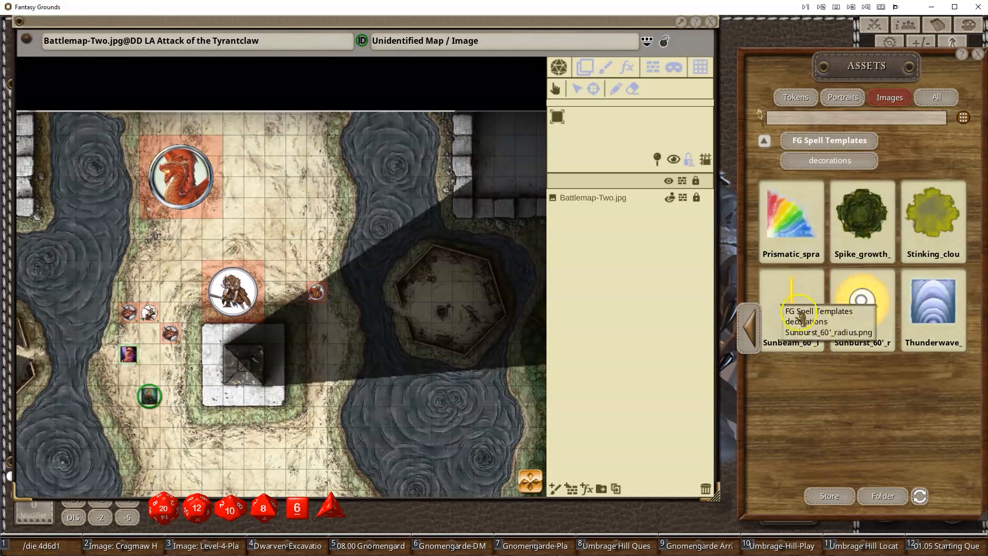
{"action": "left_click_drag", "start_coordinate": [930, 229], "coordinate": [346, 446]}
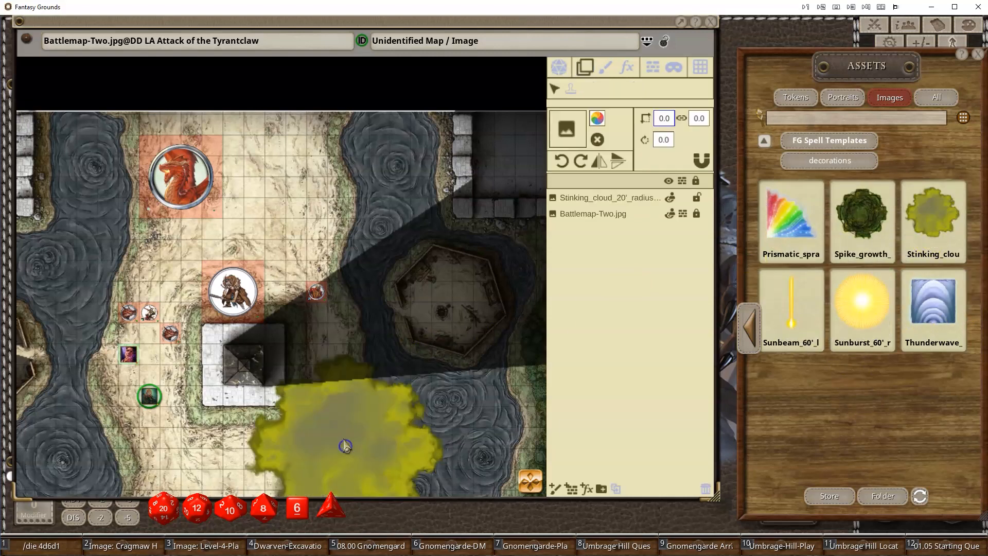
- Tint the stinking cloud image to colour BEFFFFFF with alpha 190
{"action": "left_click", "coordinate": [590, 198]}
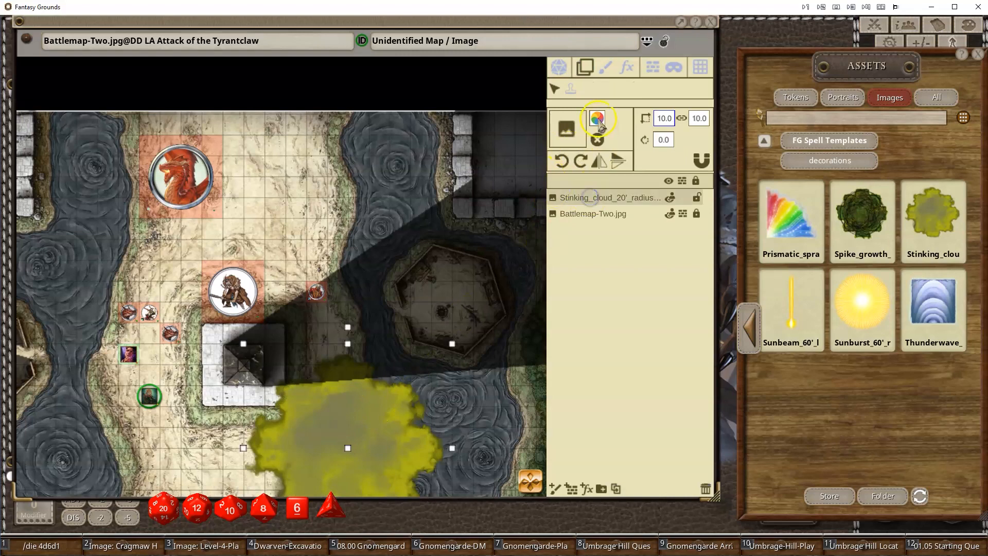
{"action": "left_click", "coordinate": [597, 119]}
{"action": "left_click_drag", "start_coordinate": [515, 348], "coordinate": [505, 352]}
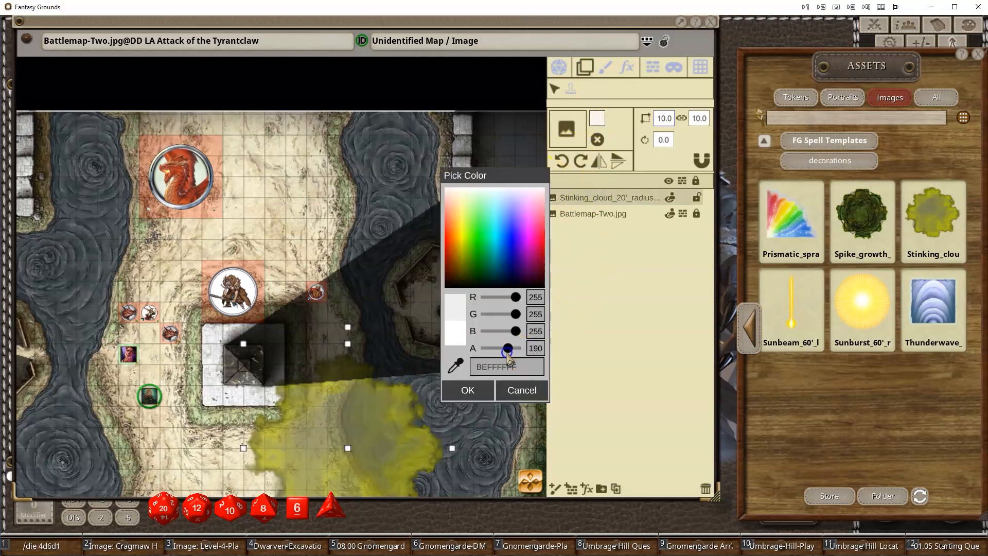
{"action": "left_click", "coordinate": [470, 390]}
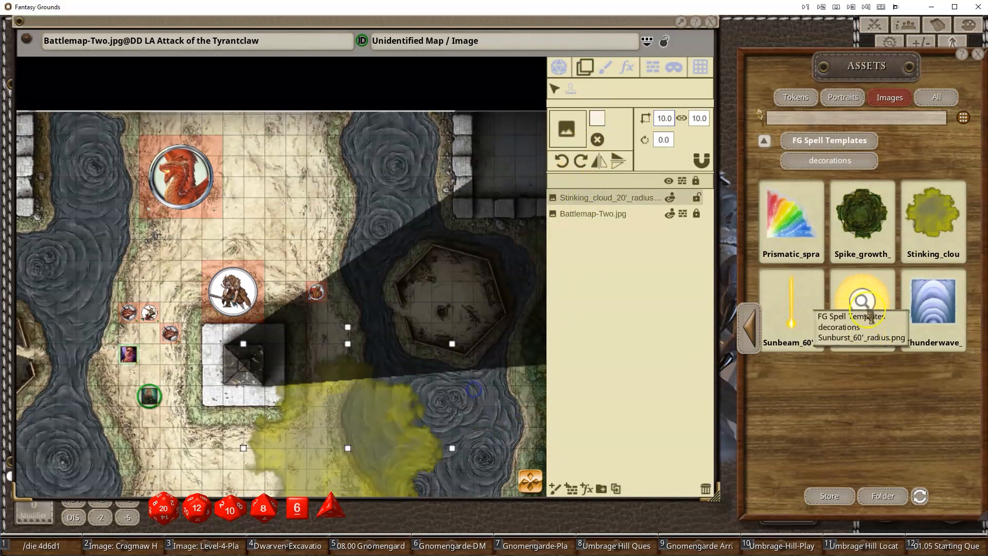
- Browse the generic templates folder inside decorations for cone and radius templates
{"action": "left_click", "coordinate": [837, 142]}
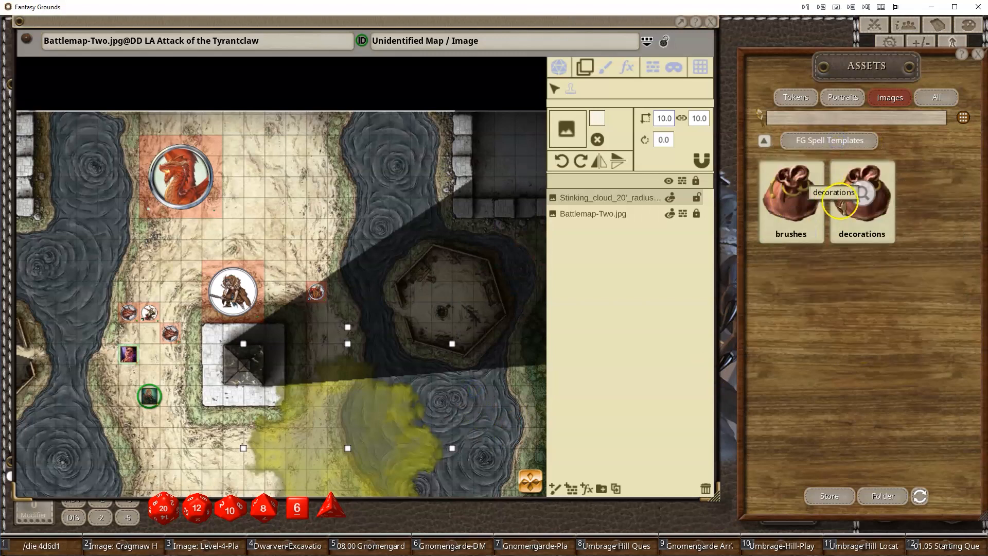
{"action": "left_click", "coordinate": [797, 213]}
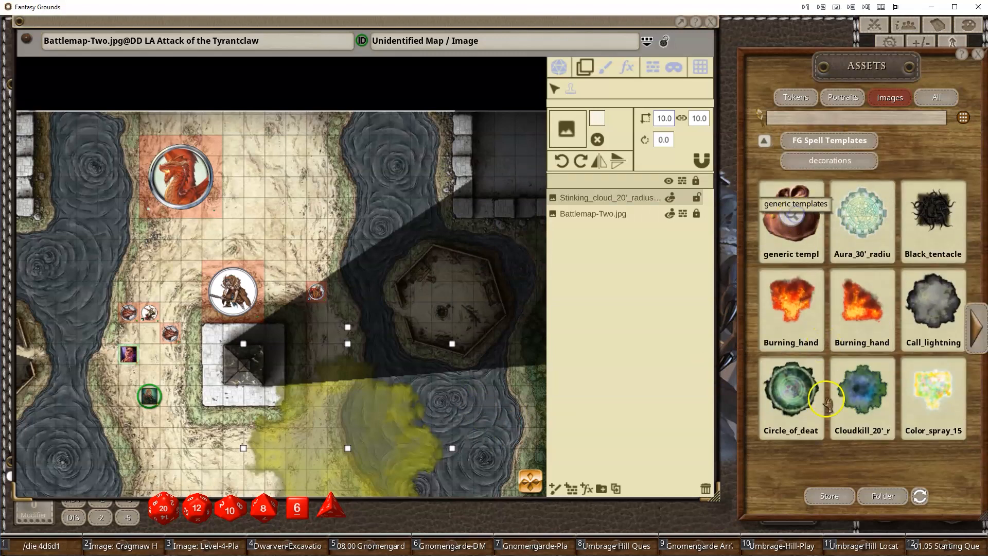
{"action": "left_click", "coordinate": [792, 219]}
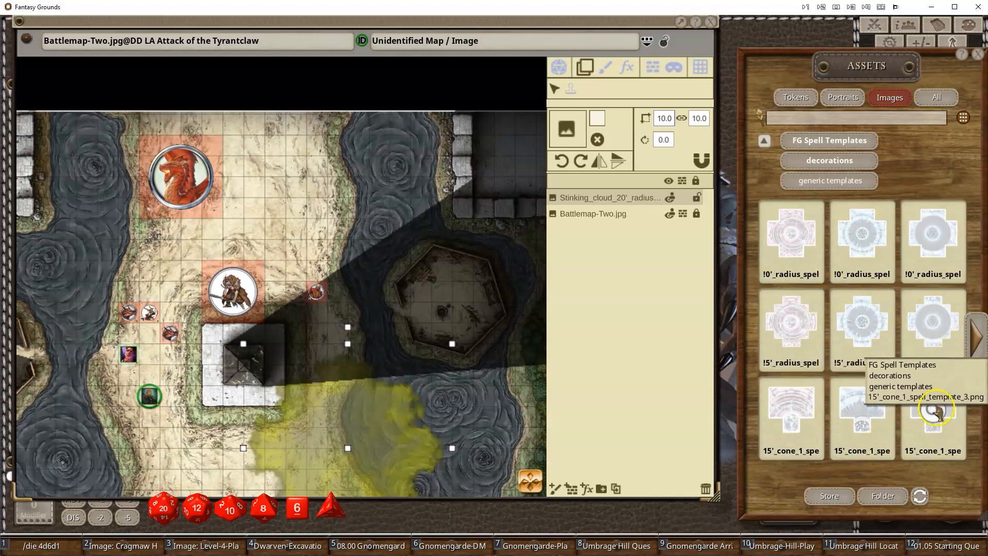
{"action": "left_click", "coordinate": [971, 351]}
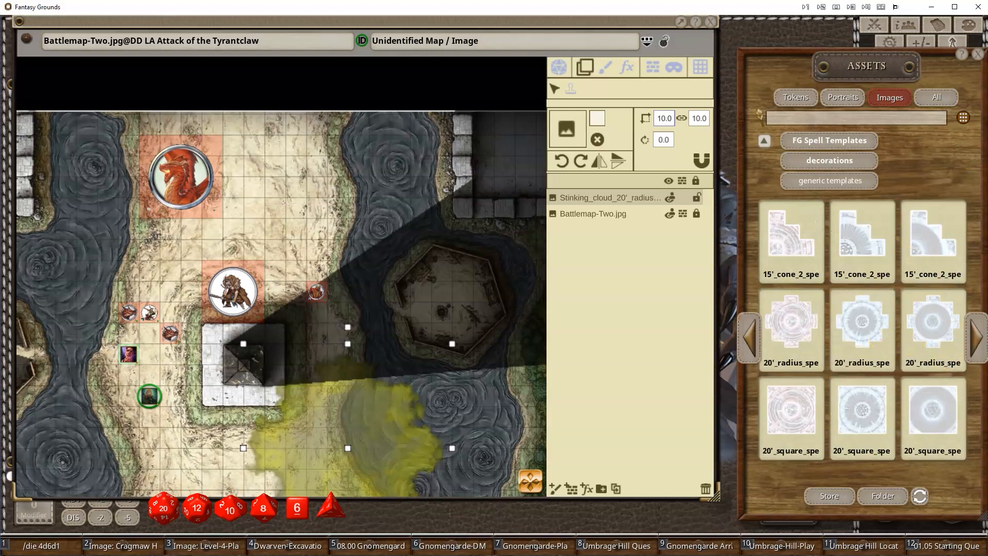
{"action": "left_click", "coordinate": [979, 348]}
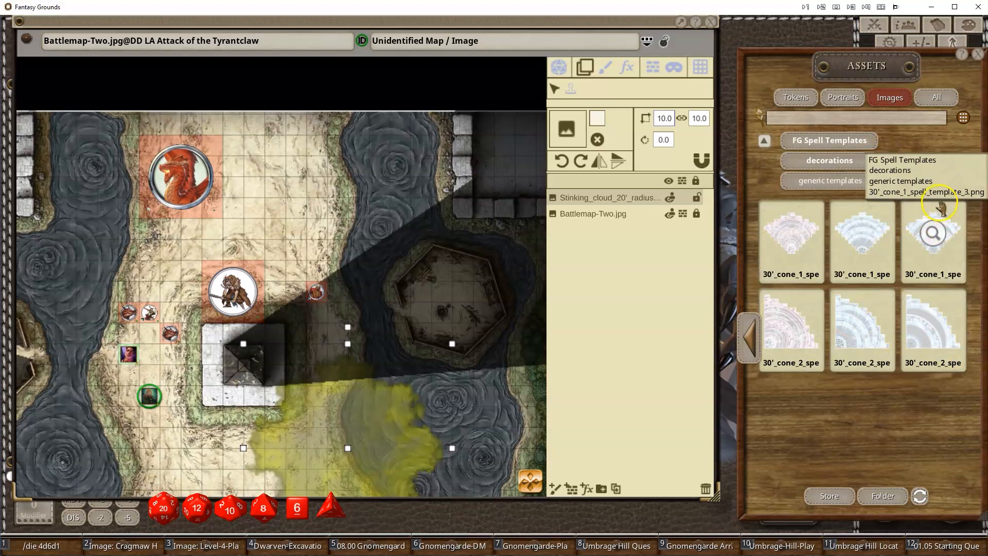
- Place the 30' cone spell template 3 near the dragon and tint it to FFFFB89A with alpha 178
{"action": "left_click_drag", "start_coordinate": [810, 255], "coordinate": [212, 267]}
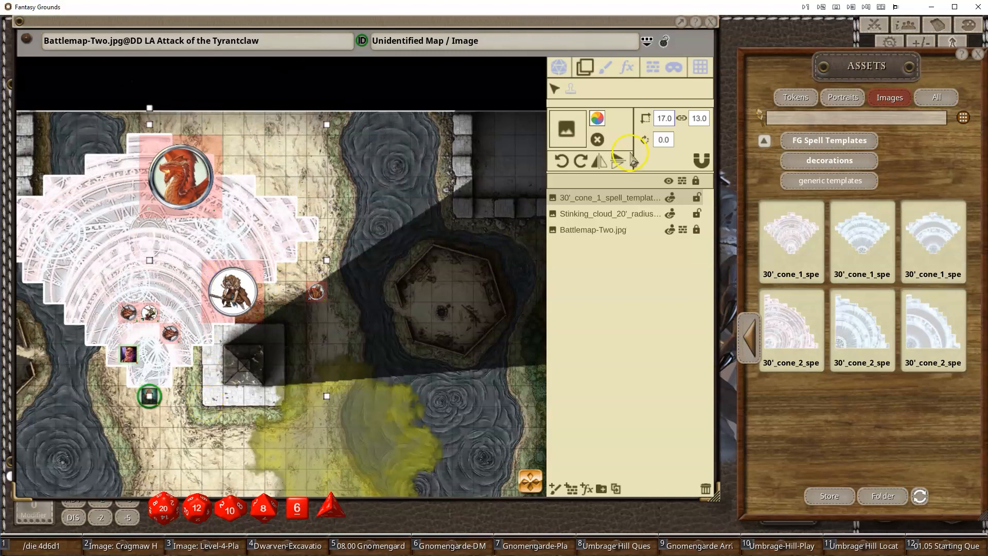
{"action": "left_click", "coordinate": [596, 119]}
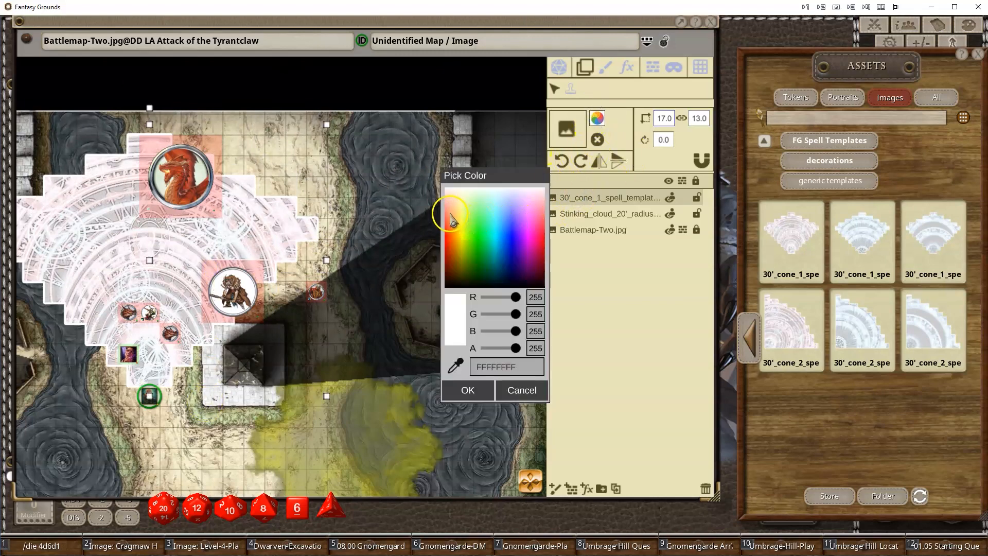
{"action": "left_click_drag", "start_coordinate": [450, 219], "coordinate": [450, 207]}
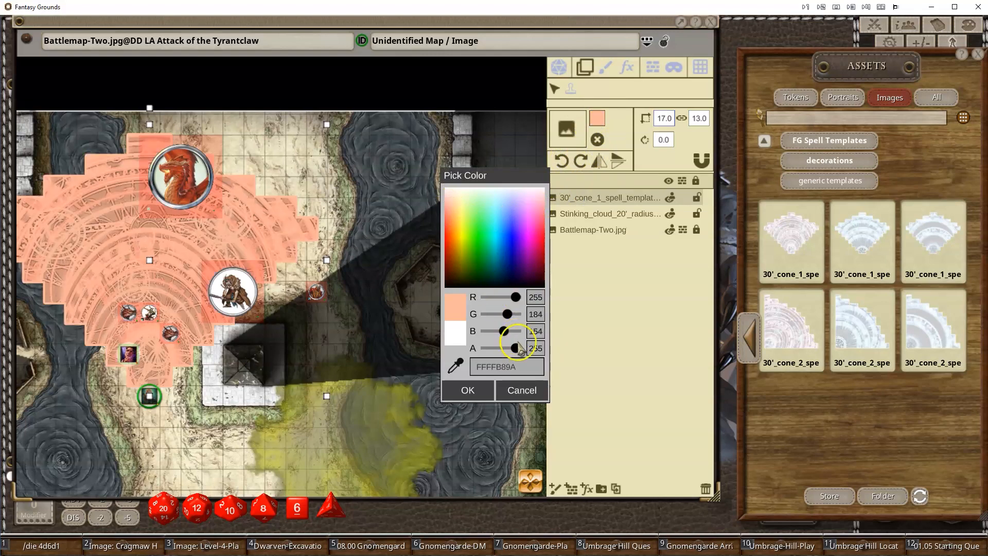
{"action": "left_click_drag", "start_coordinate": [514, 350], "coordinate": [506, 352]}
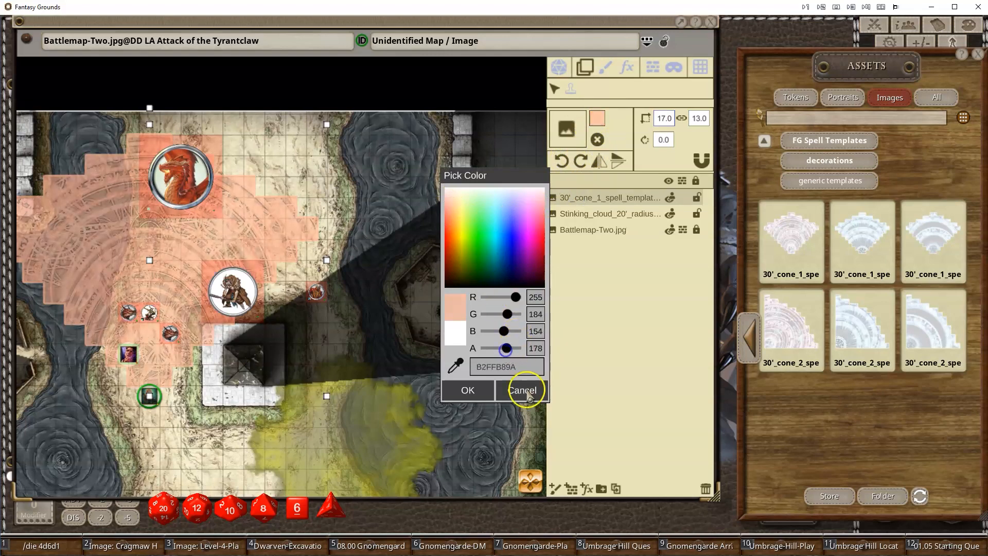
{"action": "left_click", "coordinate": [467, 389]}
- Place a second 30' cone template over the minotaur, rotating it to about 37.7° and resizing it to about 21.6 by 20.7
{"action": "left_click_drag", "start_coordinate": [874, 237], "coordinate": [194, 330]}
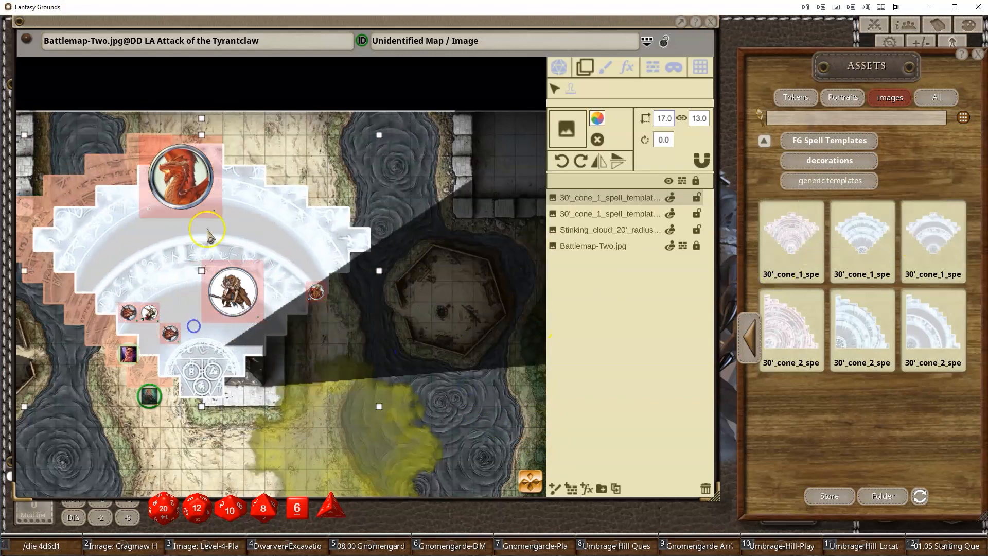
{"action": "left_click_drag", "start_coordinate": [211, 117], "coordinate": [231, 121]}
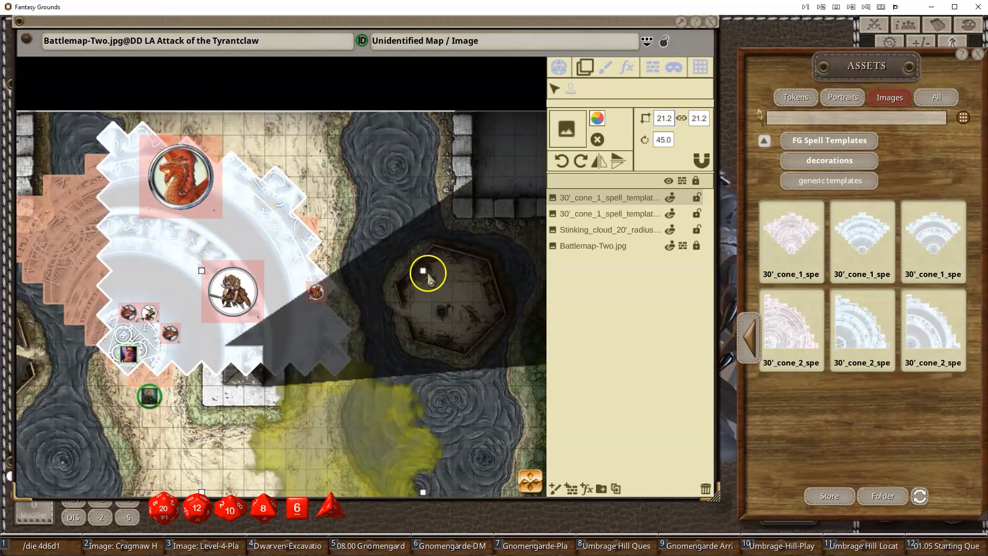
{"action": "mouse_move", "coordinate": [423, 270]}
{"action": "left_mouse_down"}
{"action": "mouse_move", "coordinate": [400, 237]}
{"action": "mouse_move", "coordinate": [426, 257]}
{"action": "left_mouse_up"}
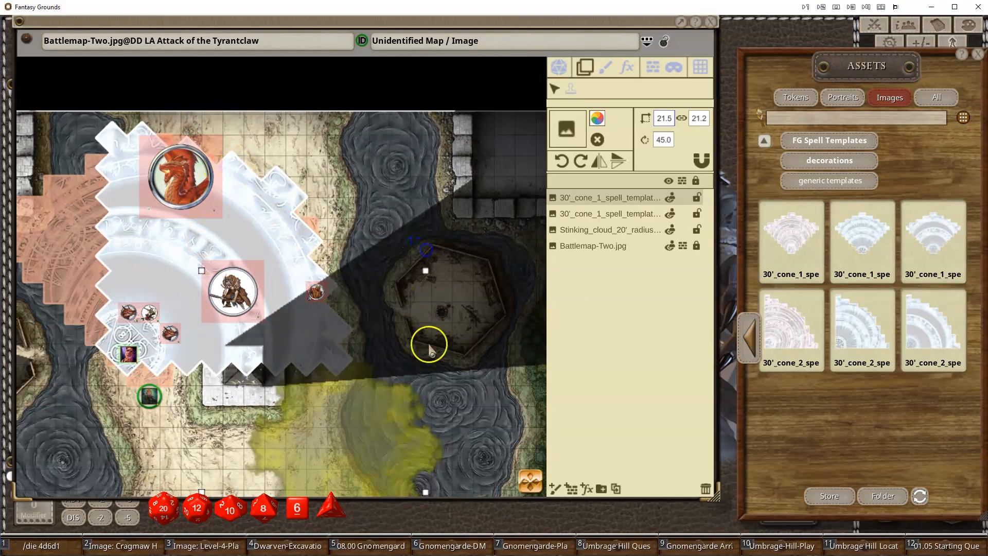
{"action": "scroll", "coordinate": [417, 361], "scroll_direction": "down", "scroll_amount": 3}
{"action": "left_click_drag", "start_coordinate": [271, 132], "coordinate": [254, 100]}
{"action": "left_click_drag", "start_coordinate": [294, 273], "coordinate": [322, 278]}
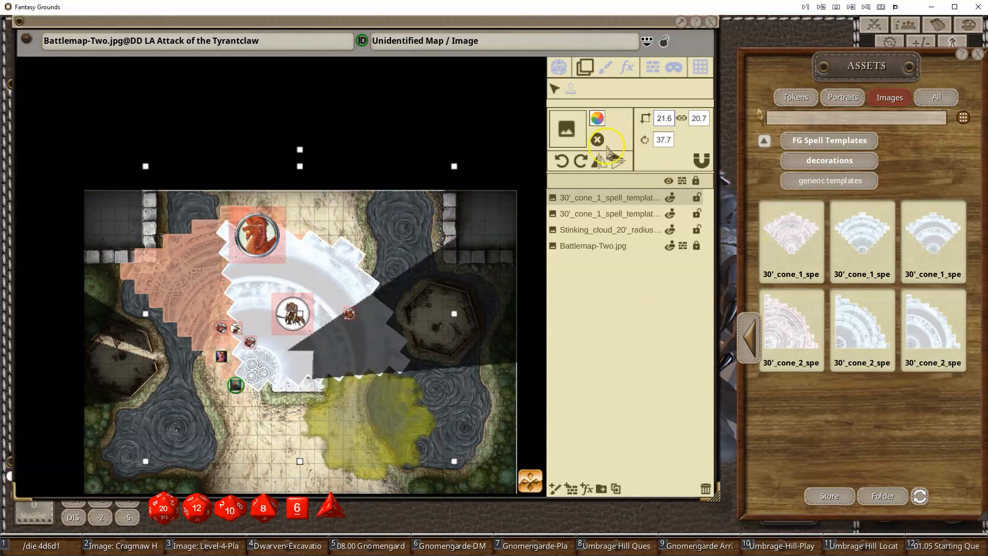
- Tint the second cone template green, 00B034, with alpha 184
{"action": "left_click", "coordinate": [598, 119]}
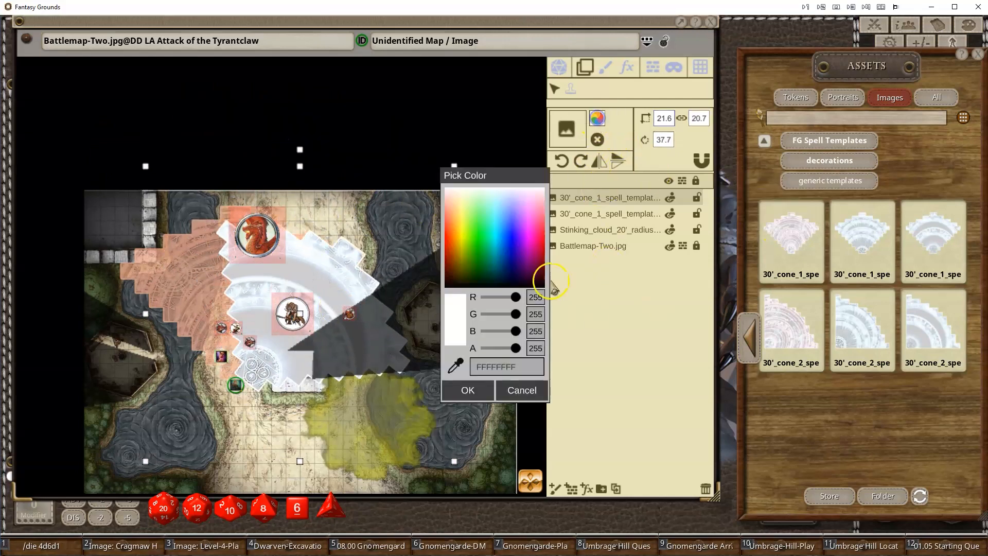
{"action": "left_click", "coordinate": [485, 255]}
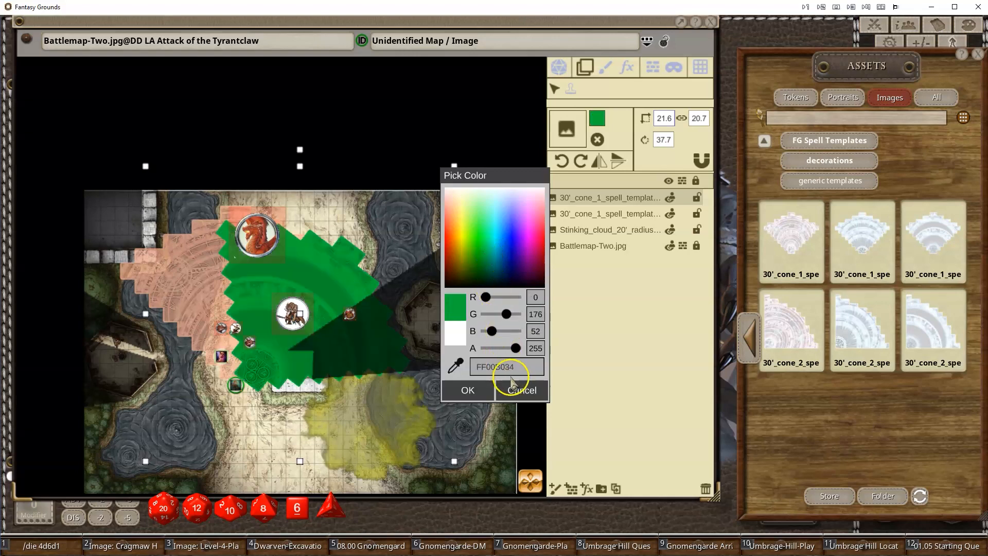
{"action": "left_click_drag", "start_coordinate": [515, 347], "coordinate": [507, 350]}
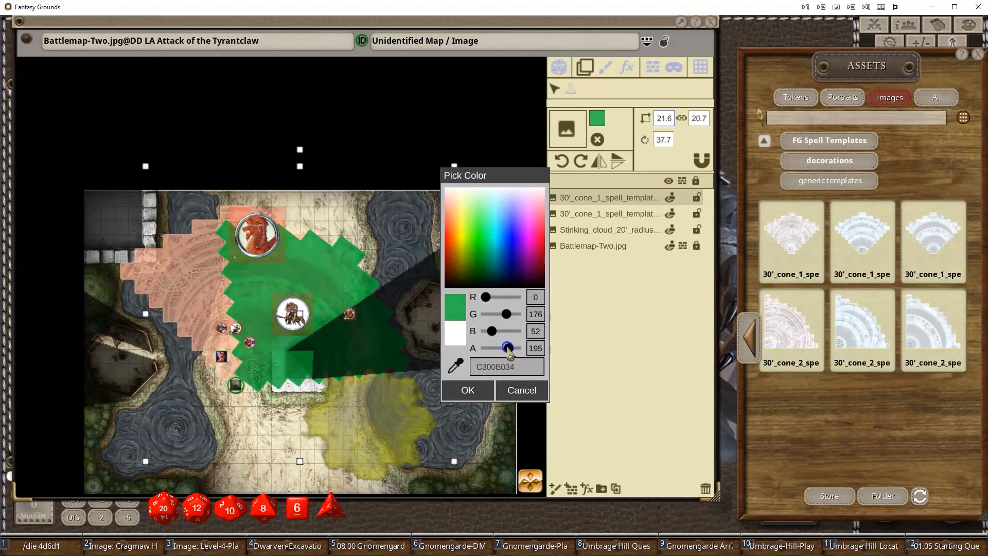
{"action": "left_click", "coordinate": [468, 390]}
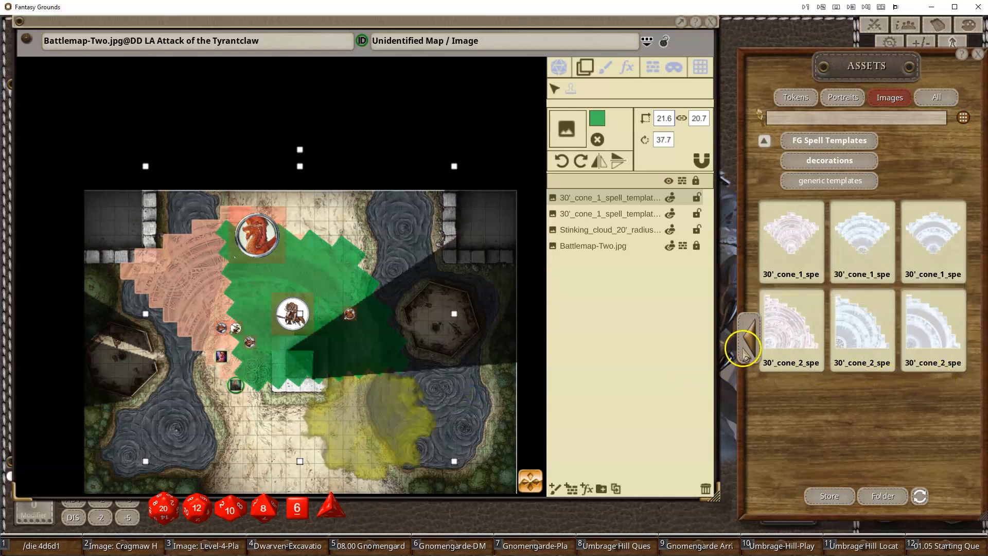
- Page to the next set of generic templates and open the map's grid settings
{"action": "left_click", "coordinate": [752, 339]}
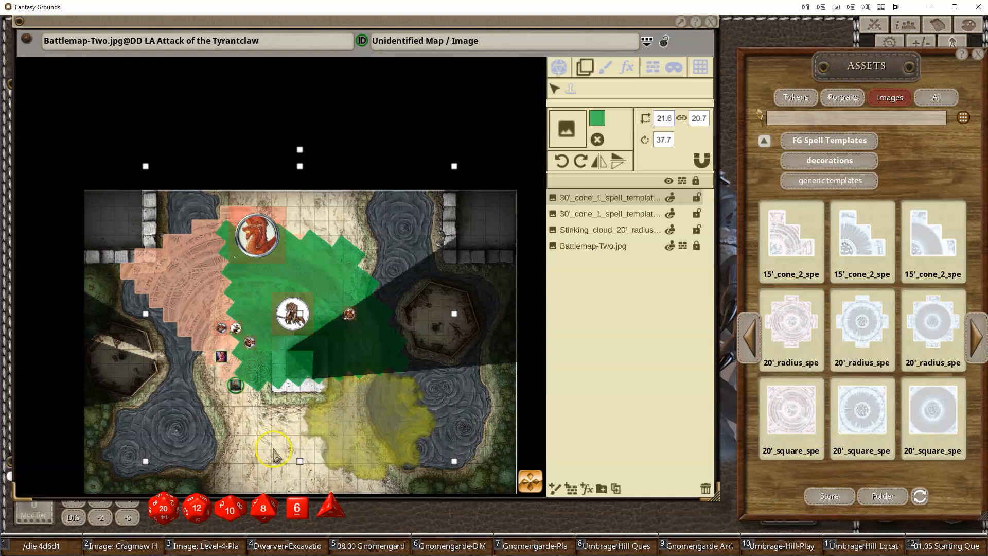
{"action": "left_click", "coordinate": [696, 73]}
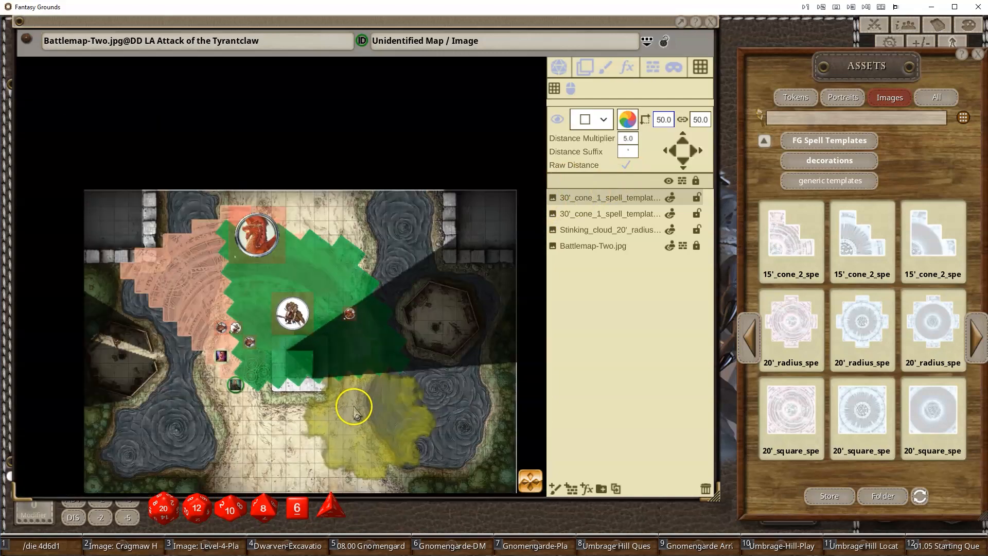
{"action": "scroll", "coordinate": [360, 406], "scroll_direction": "down", "scroll_amount": 1}
{"action": "scroll", "coordinate": [360, 406], "scroll_direction": "down", "scroll_amount": 1}
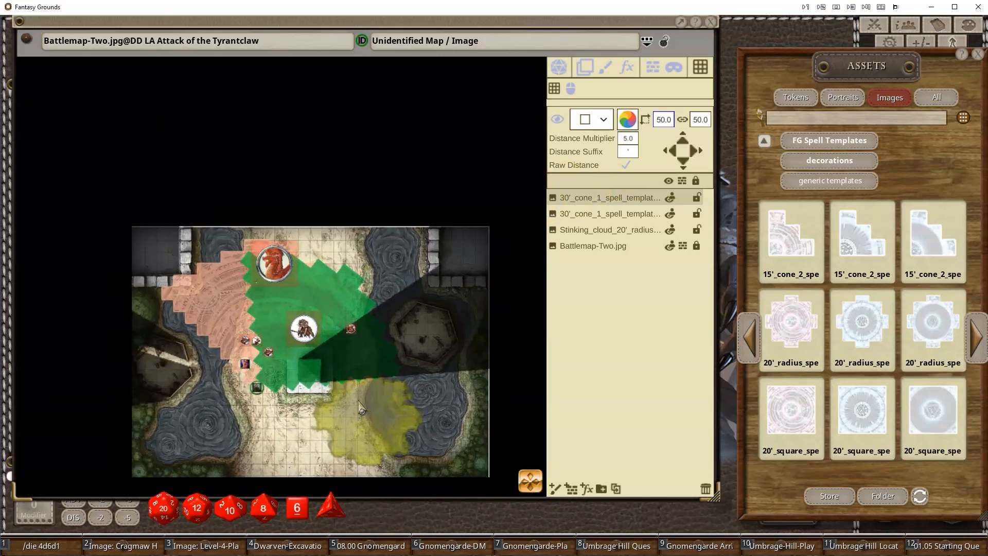
{"action": "scroll", "coordinate": [360, 407], "scroll_direction": "up", "scroll_amount": 5}
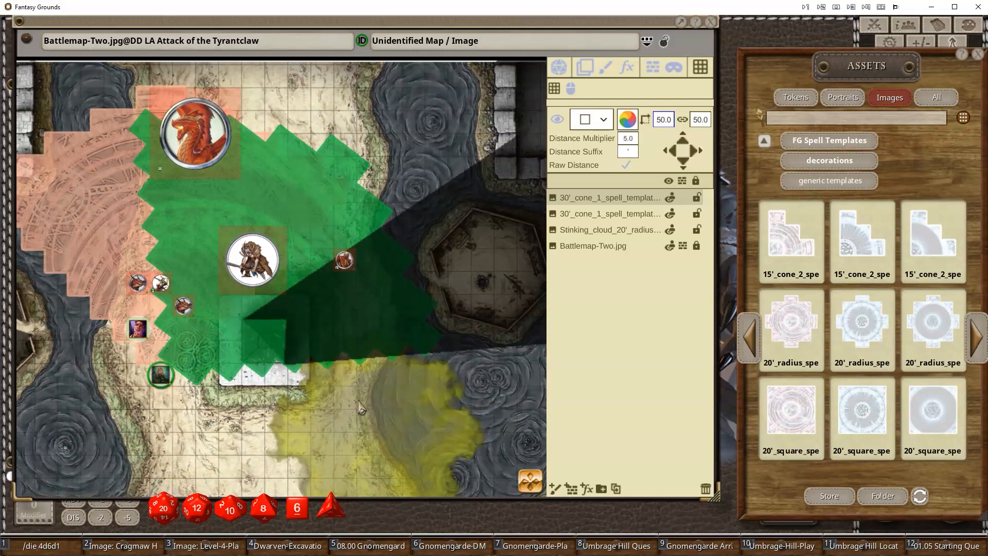